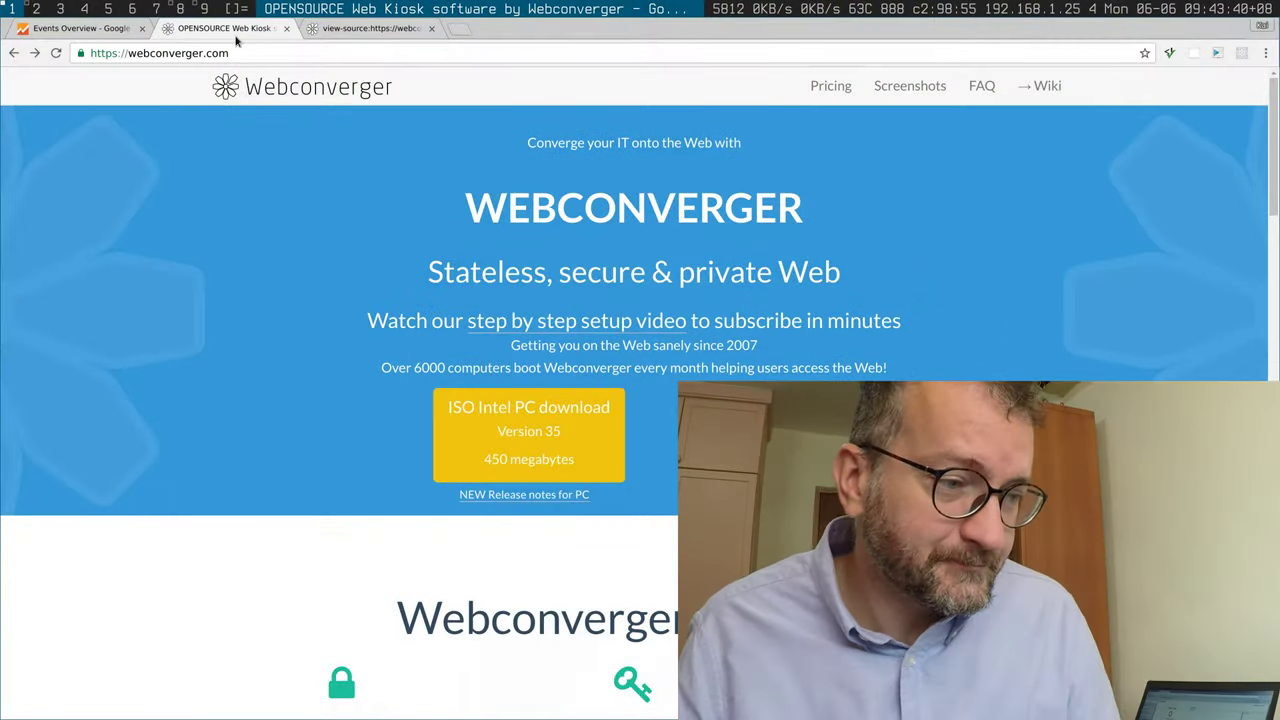
Go to google.com and search for "web kiosk".
{"action": "left_click", "coordinate": [231, 52]}
{"action": "type", "text": "google.com"}
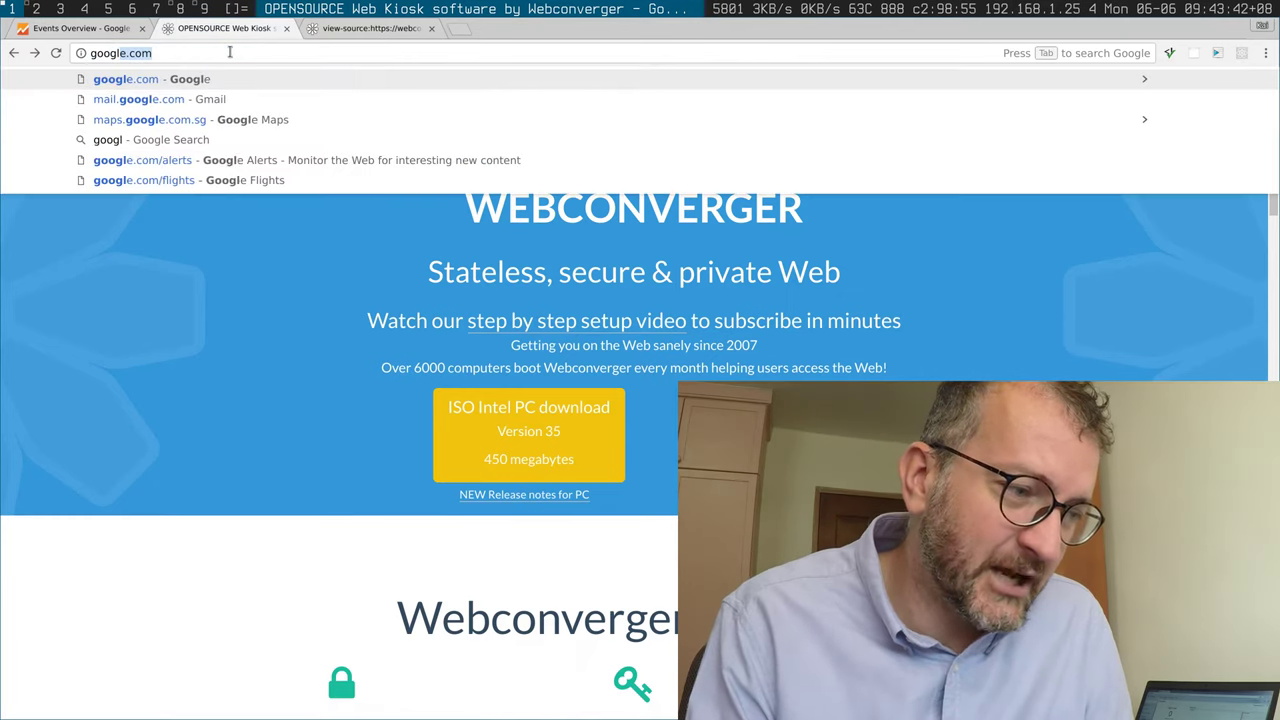
{"action": "key", "text": "Return"}
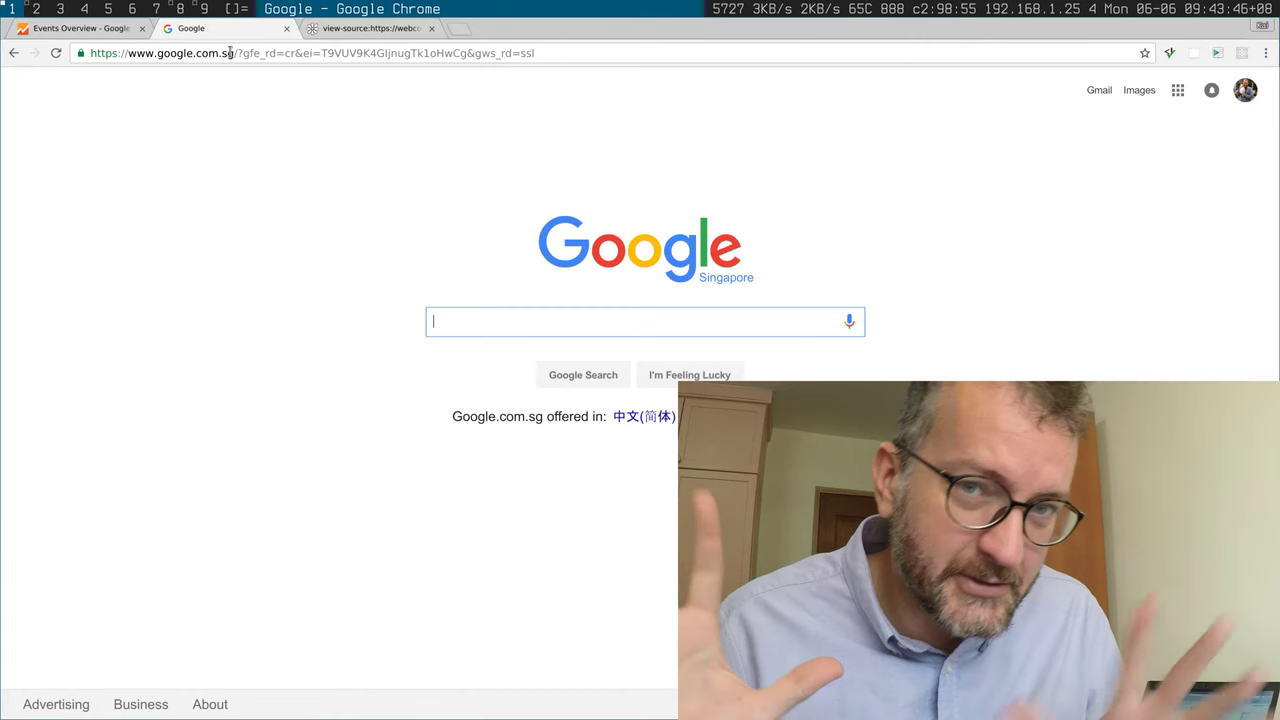
{"action": "type", "text": "web ko"}
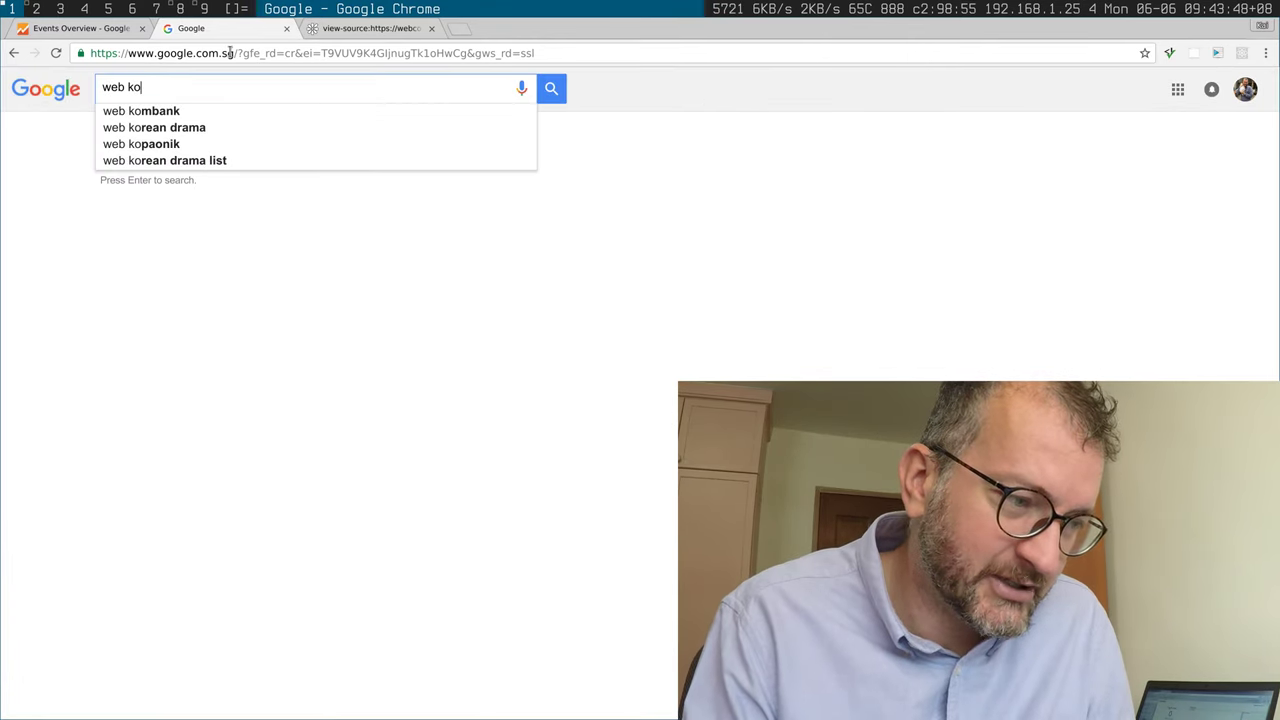
{"action": "key", "text": "BackSpace"}
{"action": "type", "text": "iosk"}
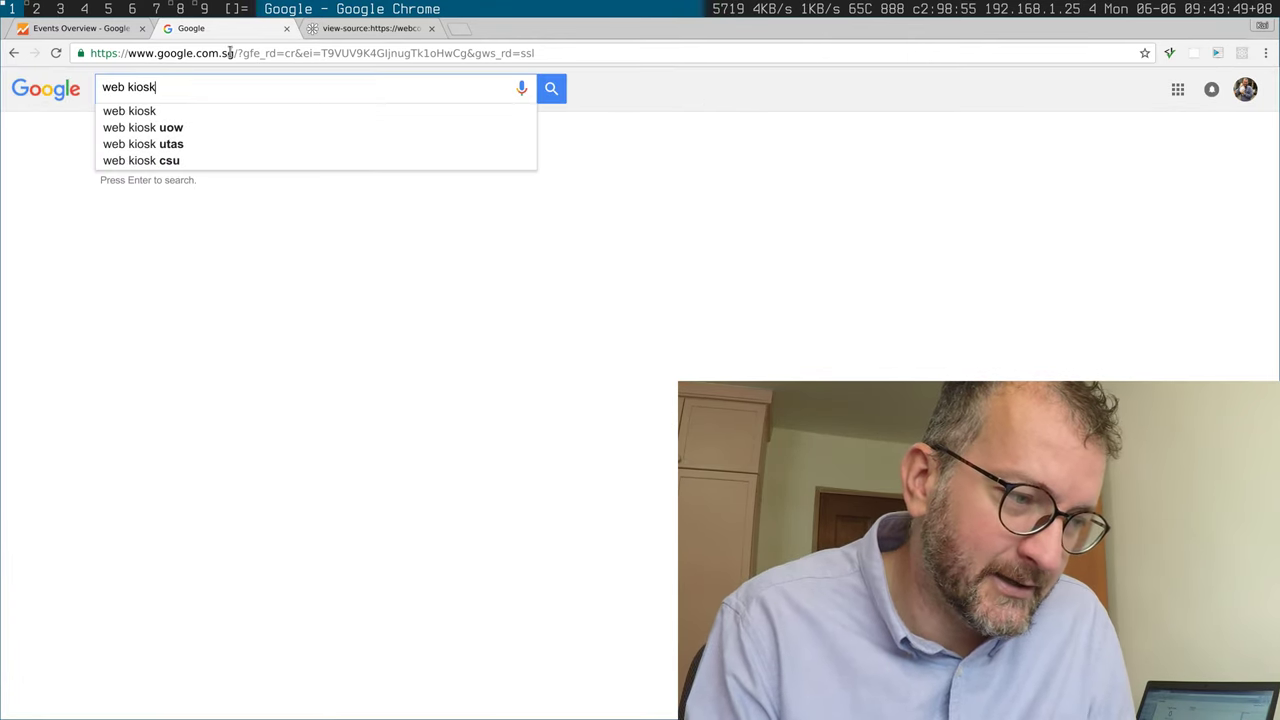
{"action": "key", "text": "Return"}
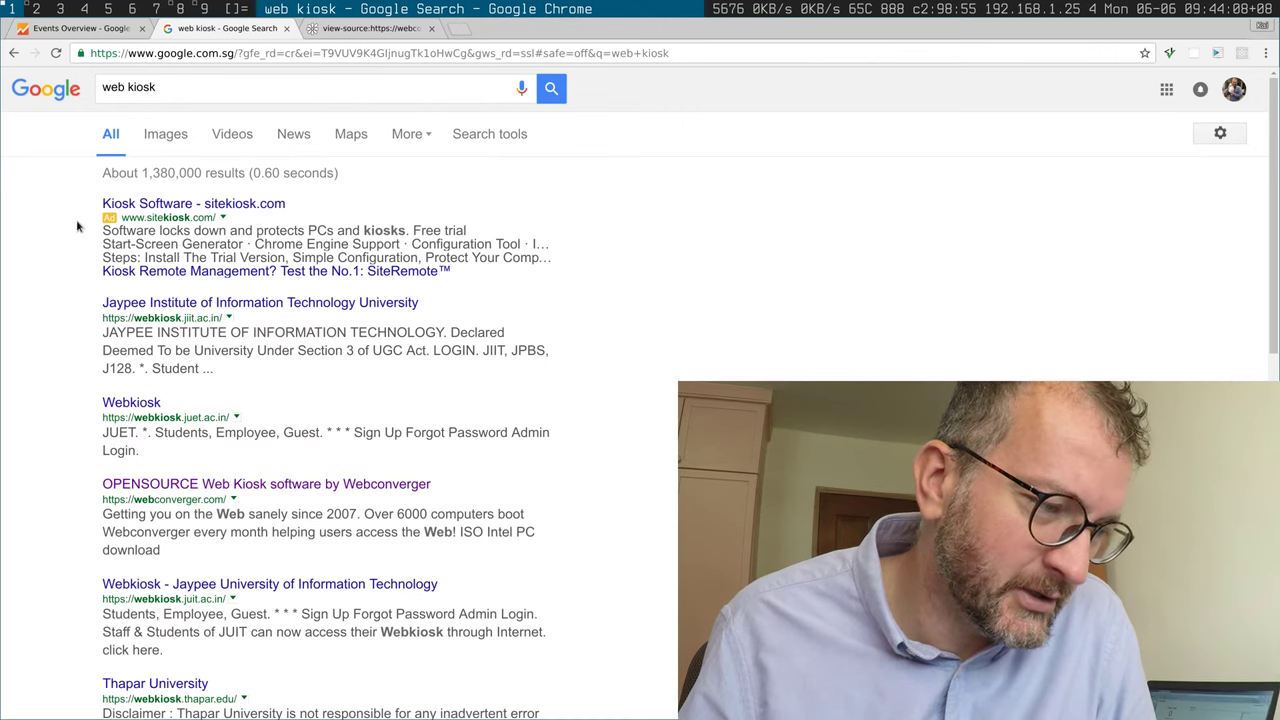
Open the OPENSOURCE Web Kiosk software by Webconverger result and download the Version 35 ISO for Intel PCs.
{"action": "left_click", "coordinate": [199, 484]}
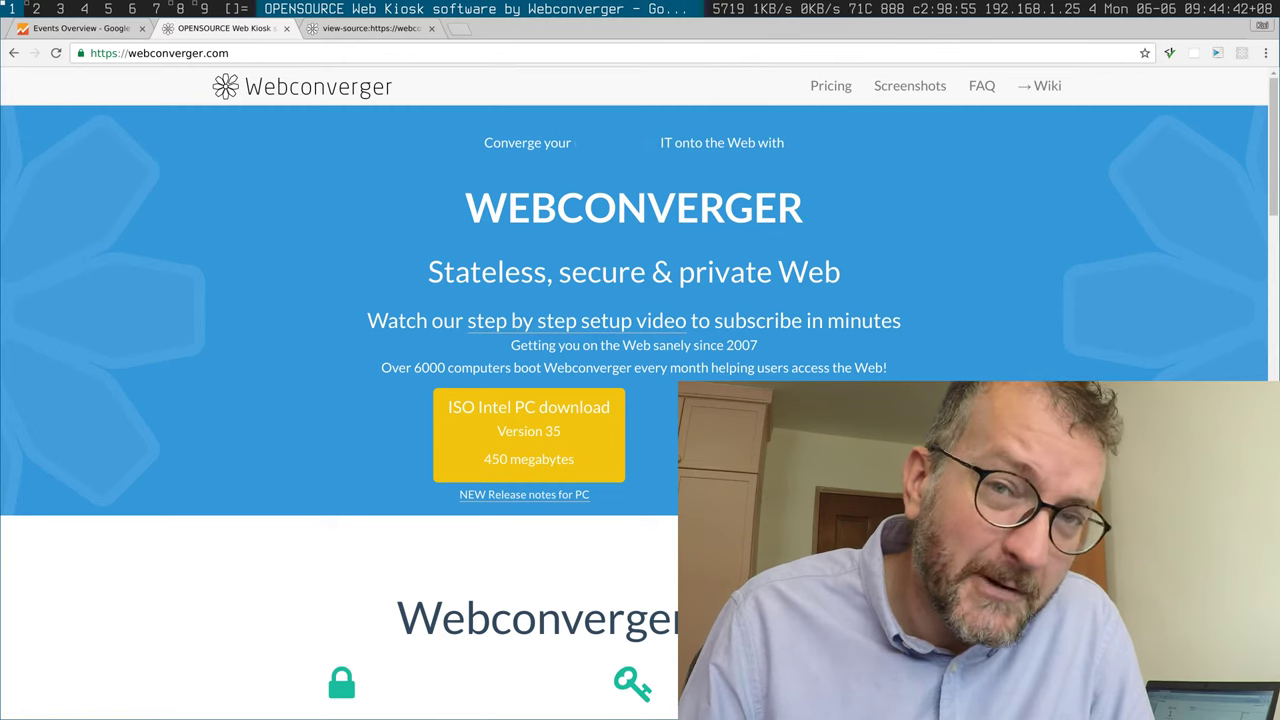
{"action": "left_click", "coordinate": [531, 438]}
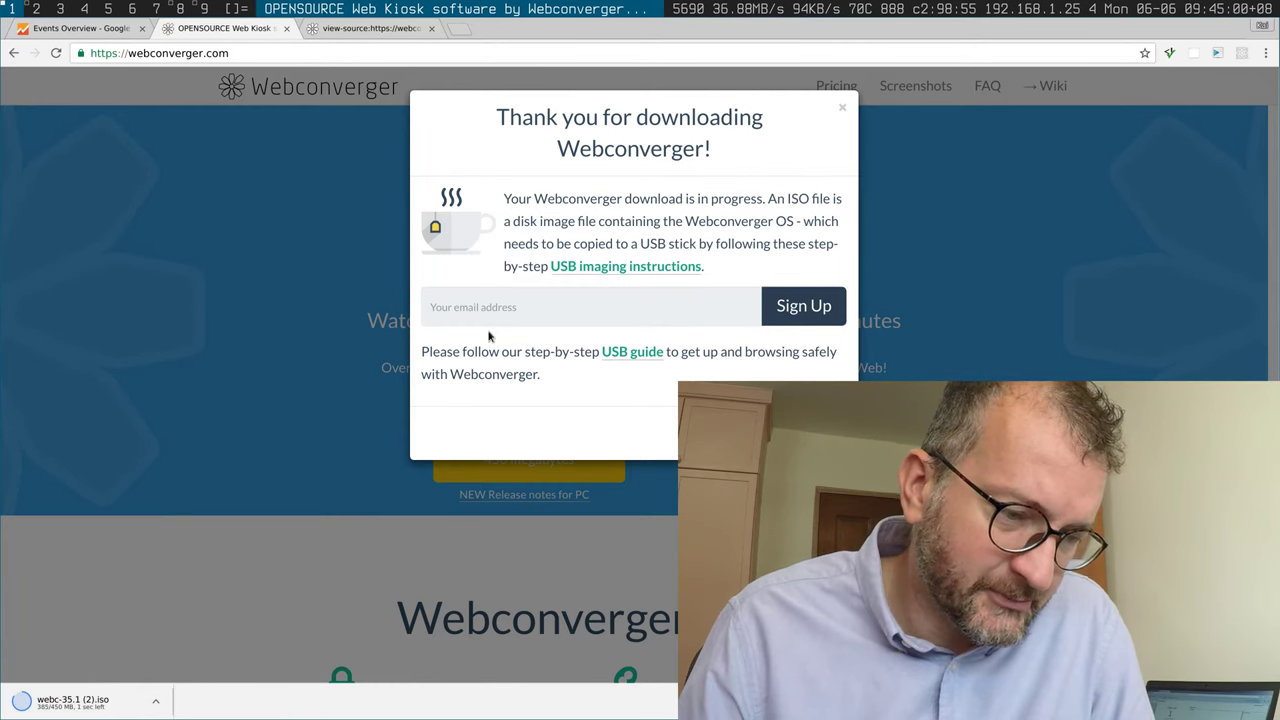
{"action": "left_click", "coordinate": [155, 702]}
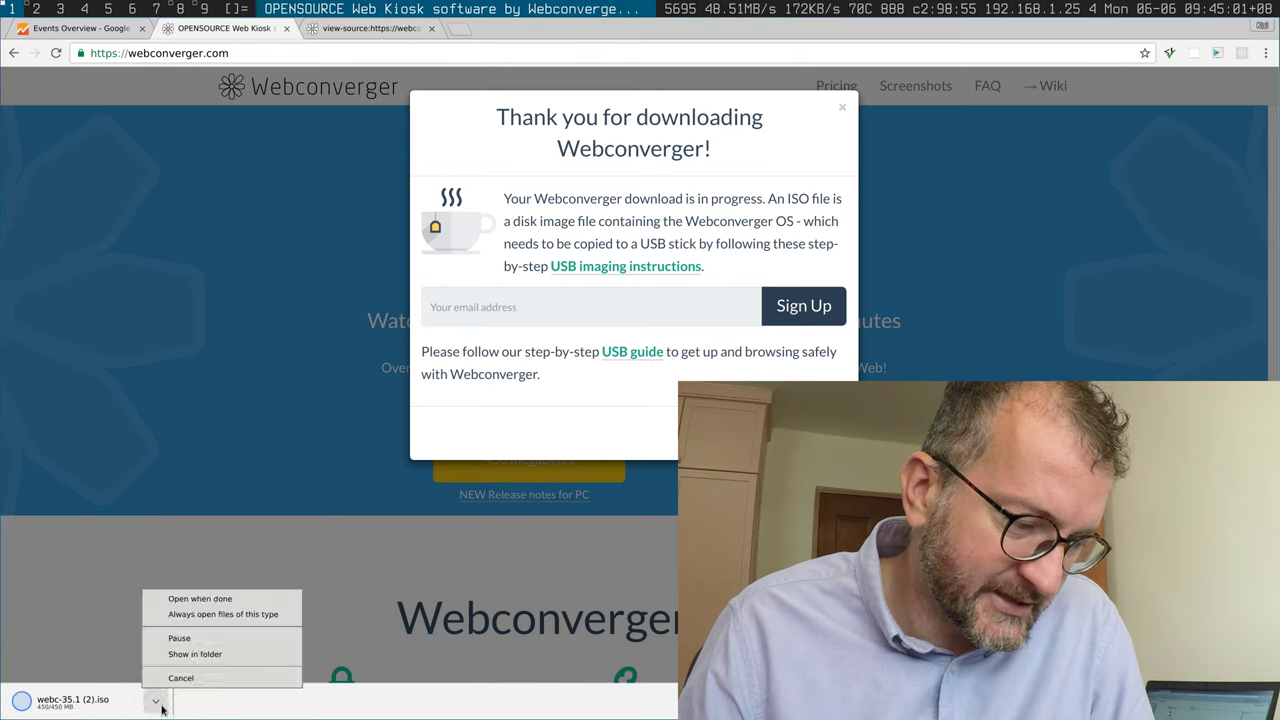
{"action": "left_click", "coordinate": [208, 652]}
Open the USB imaging instructions in a new tab, dismiss the download dialog and switch to the instructions.
{"action": "left_click", "coordinate": [547, 298]}
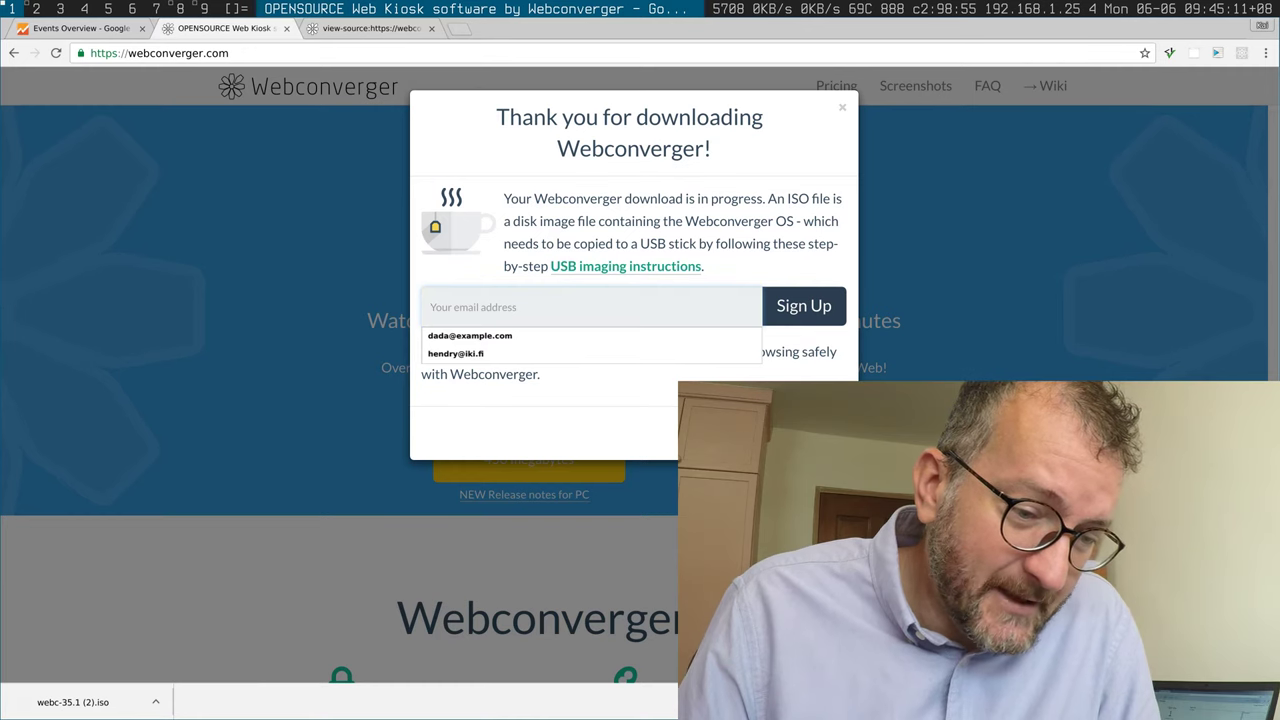
{"action": "key", "text": "Escape"}
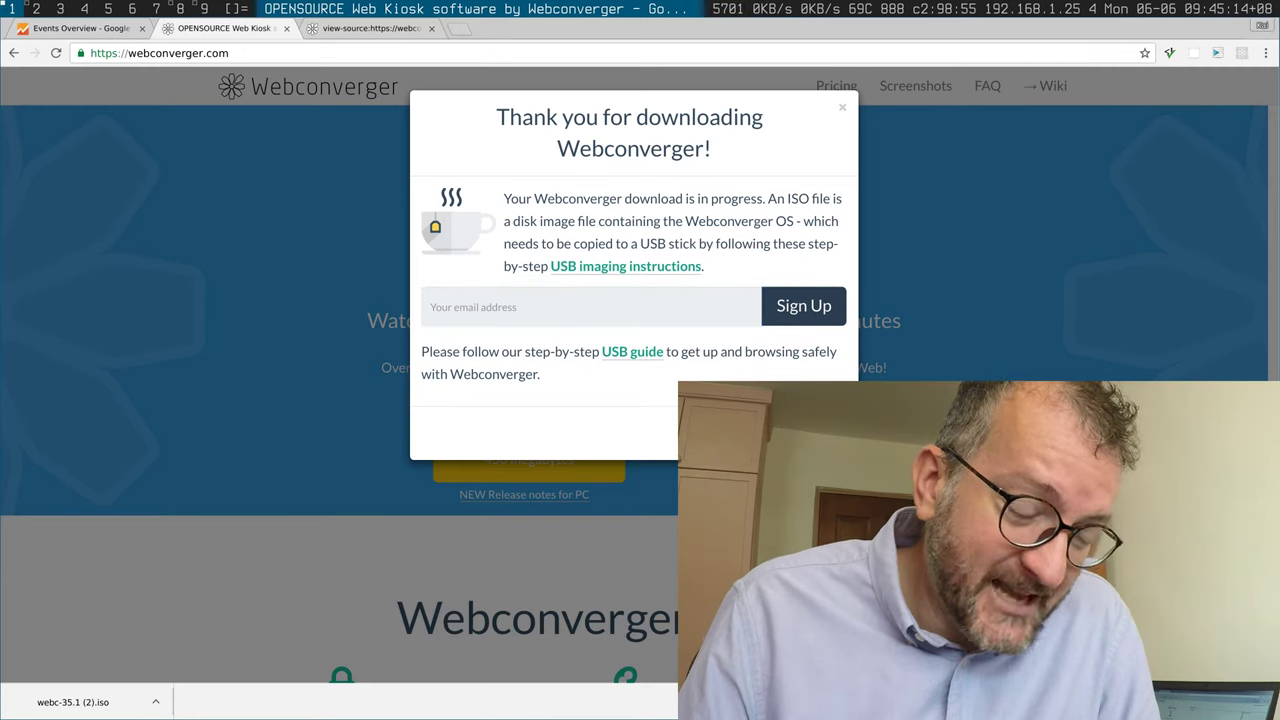
{"action": "right_click", "coordinate": [637, 276]}
{"action": "left_click", "coordinate": [654, 283]}
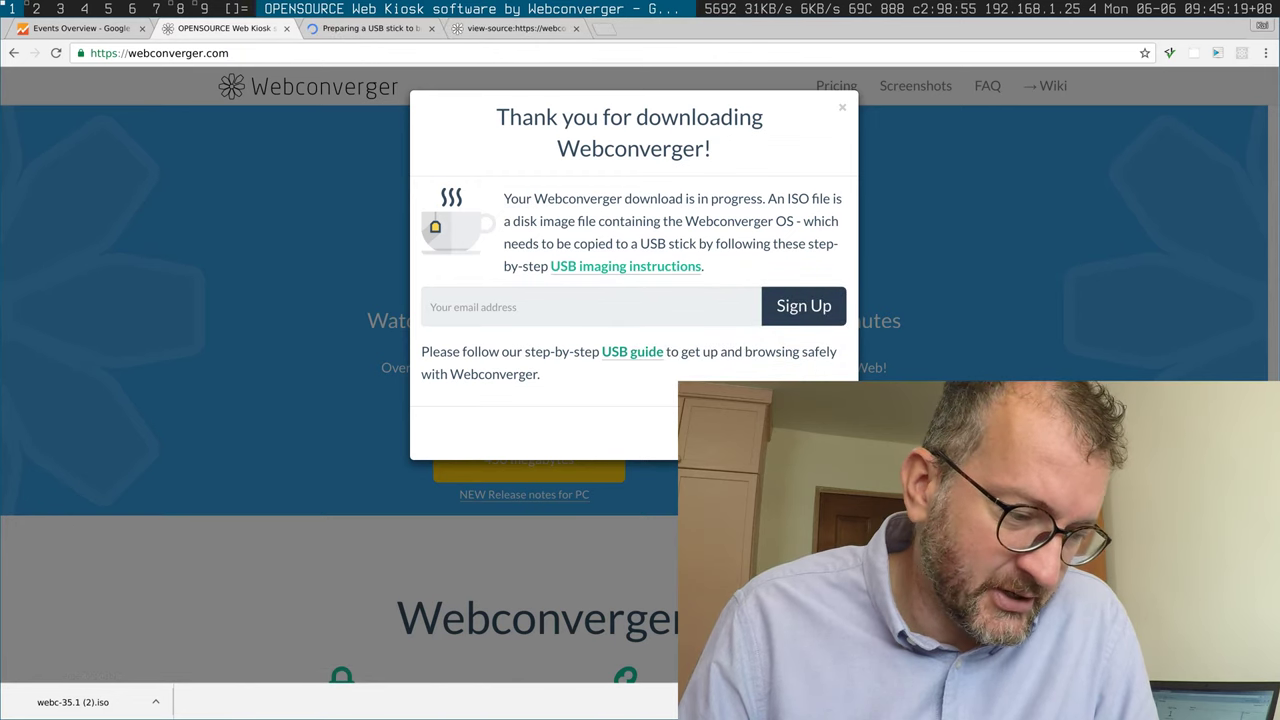
{"action": "left_click", "coordinate": [354, 130]}
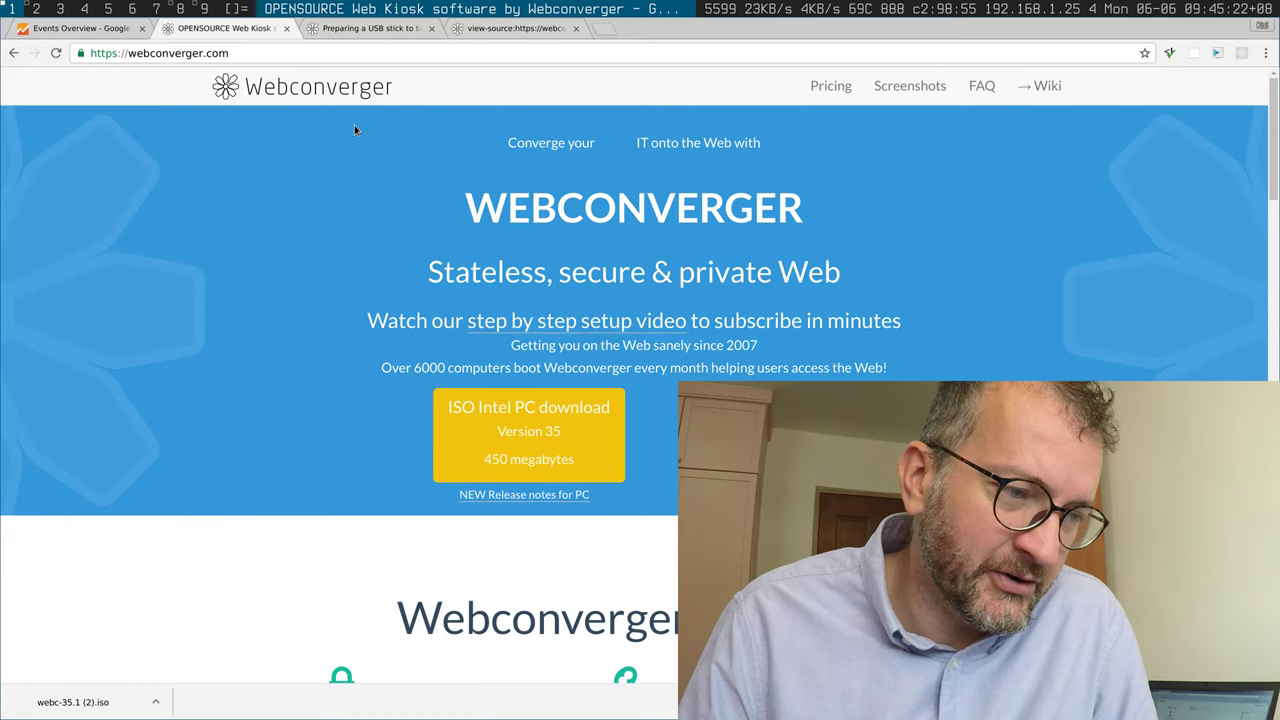
{"action": "left_click", "coordinate": [362, 29]}
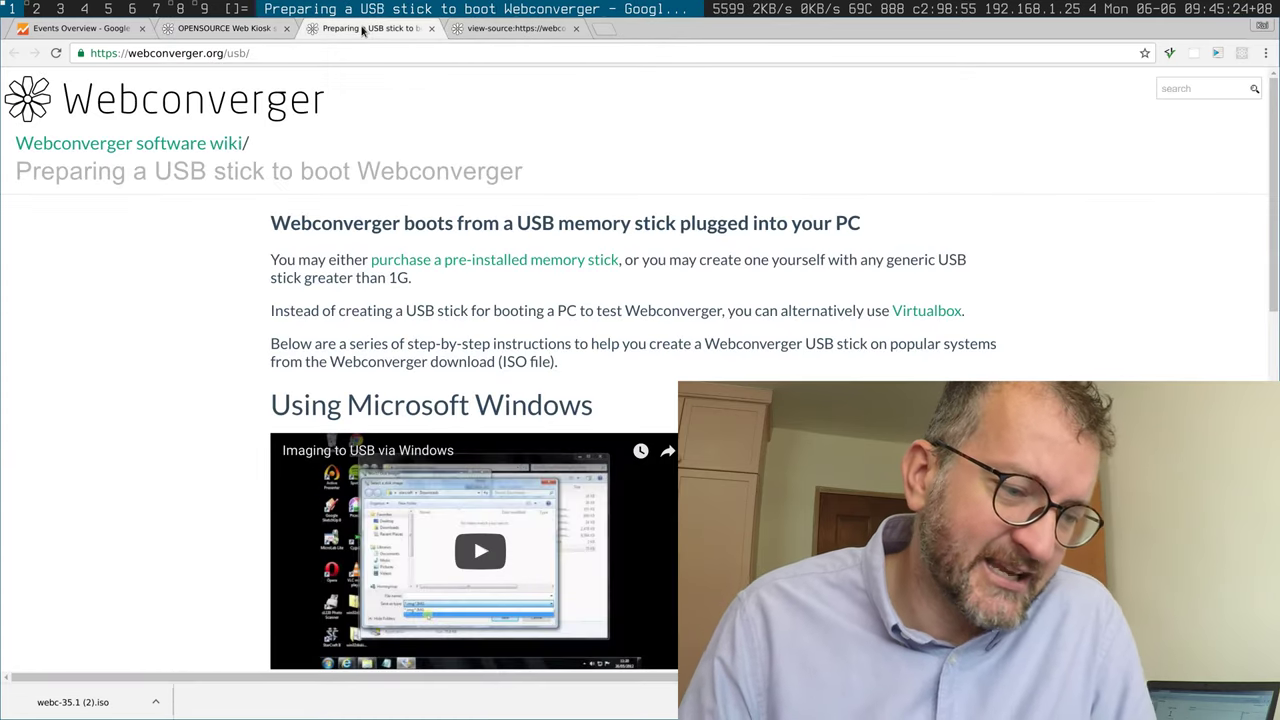
Read through the USB stick preparation guide, examining the numbered Microsoft Windows steps and the sections for other systems.
{"action": "scroll", "coordinate": [481, 207], "scroll_direction": "down", "scroll_amount": 3}
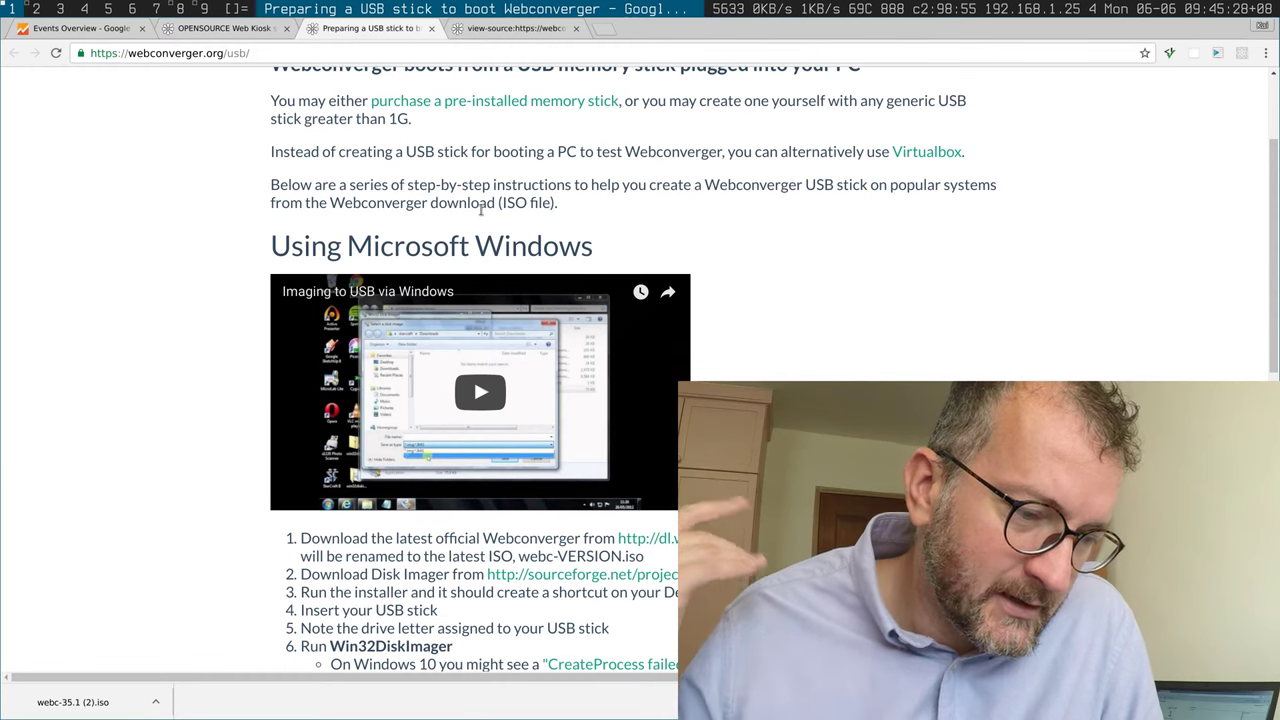
{"action": "scroll", "coordinate": [481, 210], "scroll_direction": "down", "scroll_amount": 1}
{"action": "scroll", "coordinate": [495, 220], "scroll_direction": "up", "scroll_amount": 4}
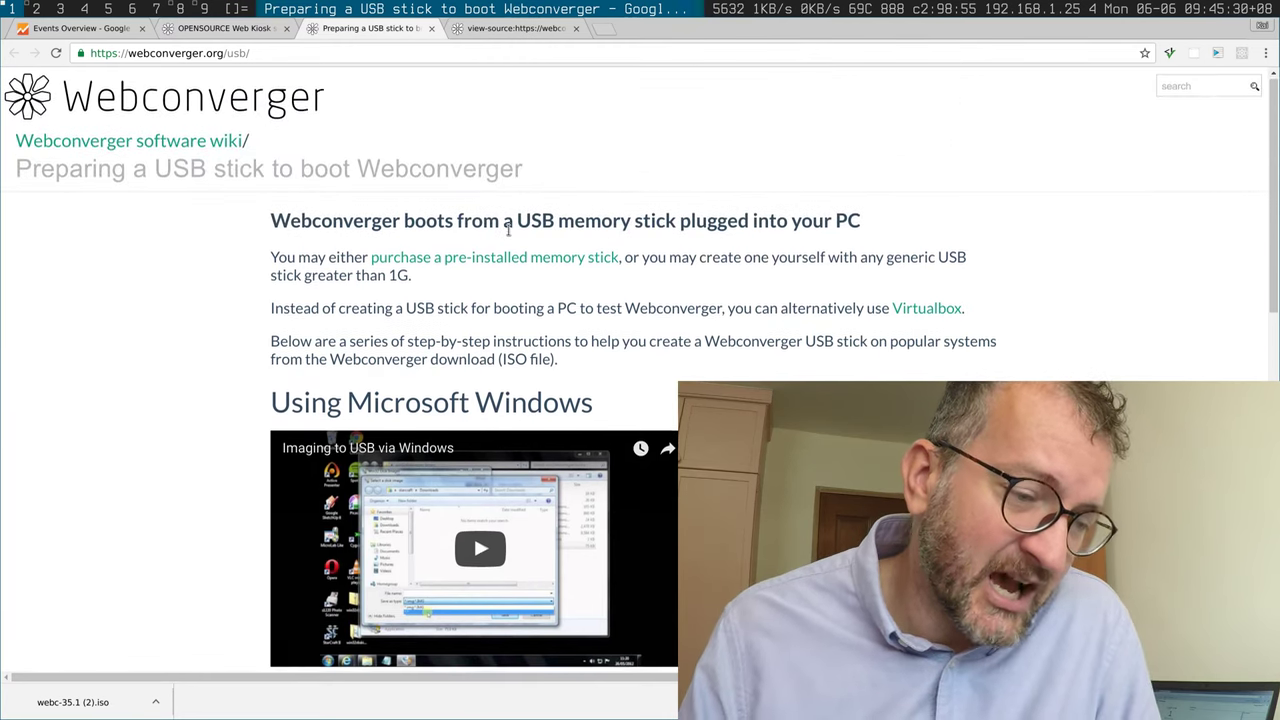
{"action": "scroll", "coordinate": [508, 230], "scroll_direction": "down", "scroll_amount": 9}
{"action": "scroll", "coordinate": [516, 222], "scroll_direction": "up", "scroll_amount": 3}
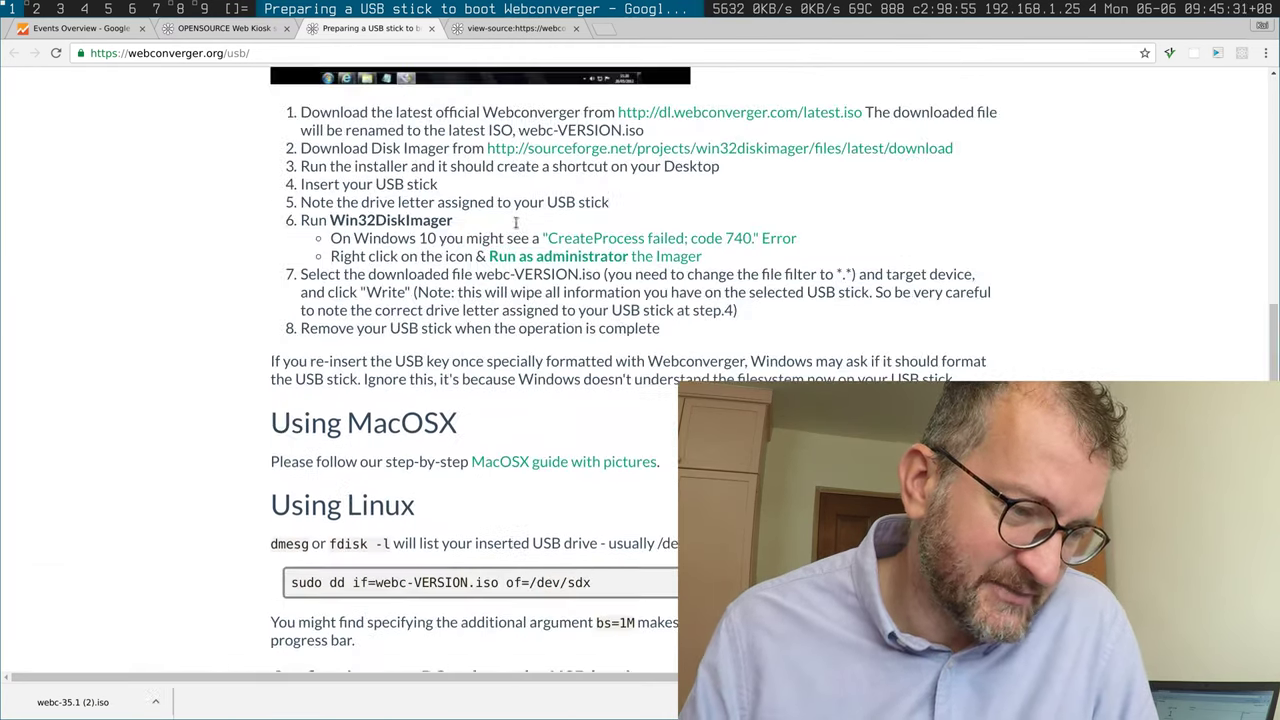
{"action": "scroll", "coordinate": [516, 222], "scroll_direction": "up", "scroll_amount": 3}
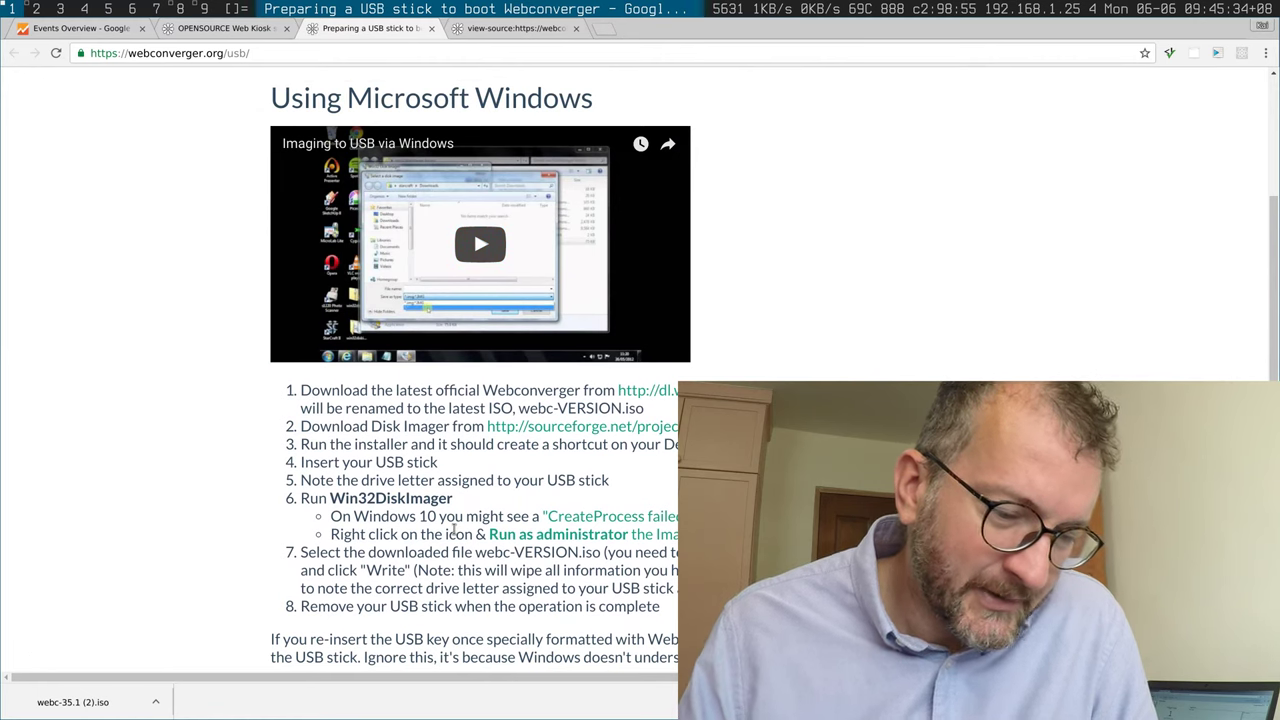
{"action": "scroll", "coordinate": [400, 480], "scroll_direction": "up", "scroll_amount": 2}
{"action": "scroll", "coordinate": [269, 421], "scroll_direction": "down", "scroll_amount": 3}
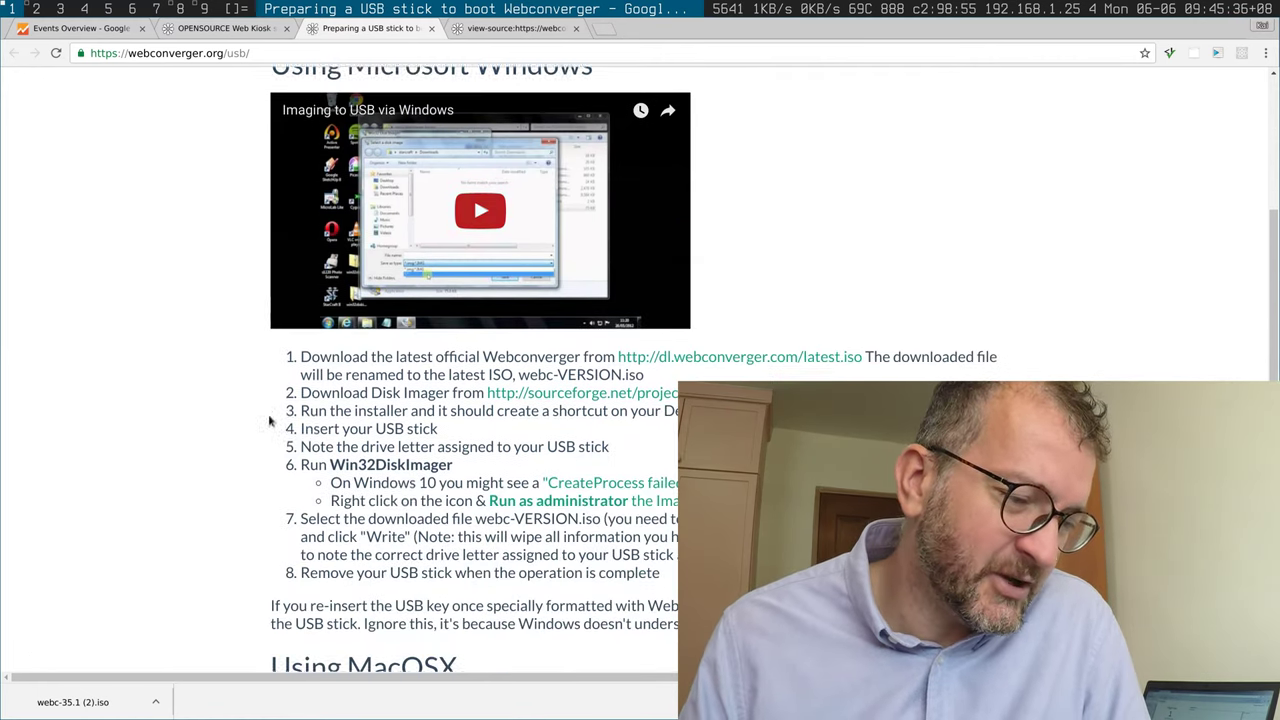
{"action": "left_click_drag", "start_coordinate": [295, 350], "coordinate": [660, 577]}
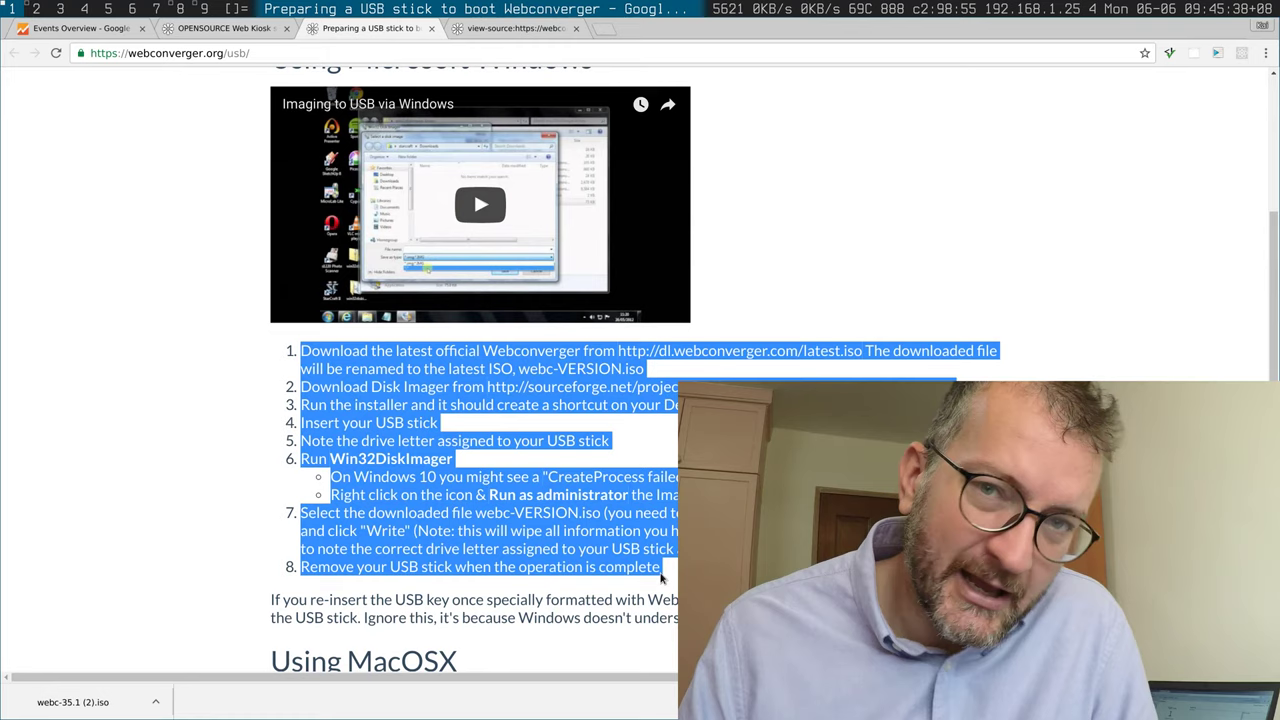
{"action": "scroll", "coordinate": [660, 577], "scroll_direction": "up", "scroll_amount": 3}
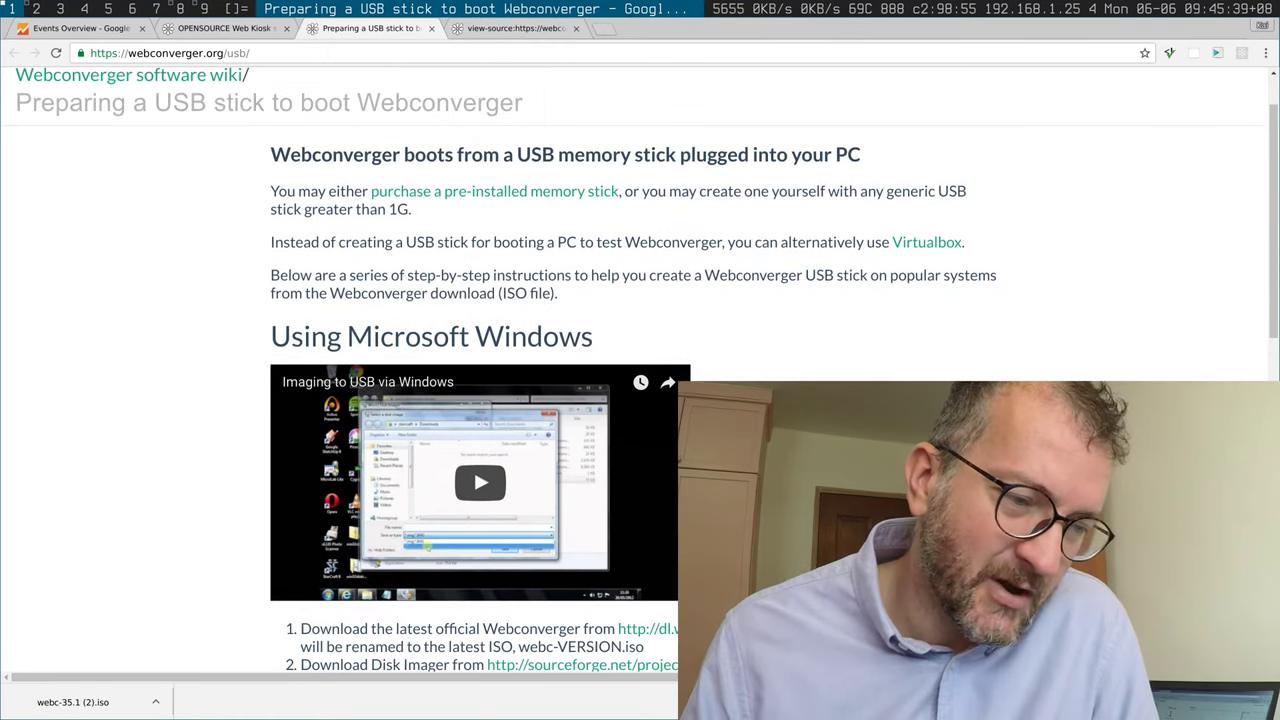
{"action": "scroll", "coordinate": [907, 373], "scroll_direction": "down", "scroll_amount": 2}
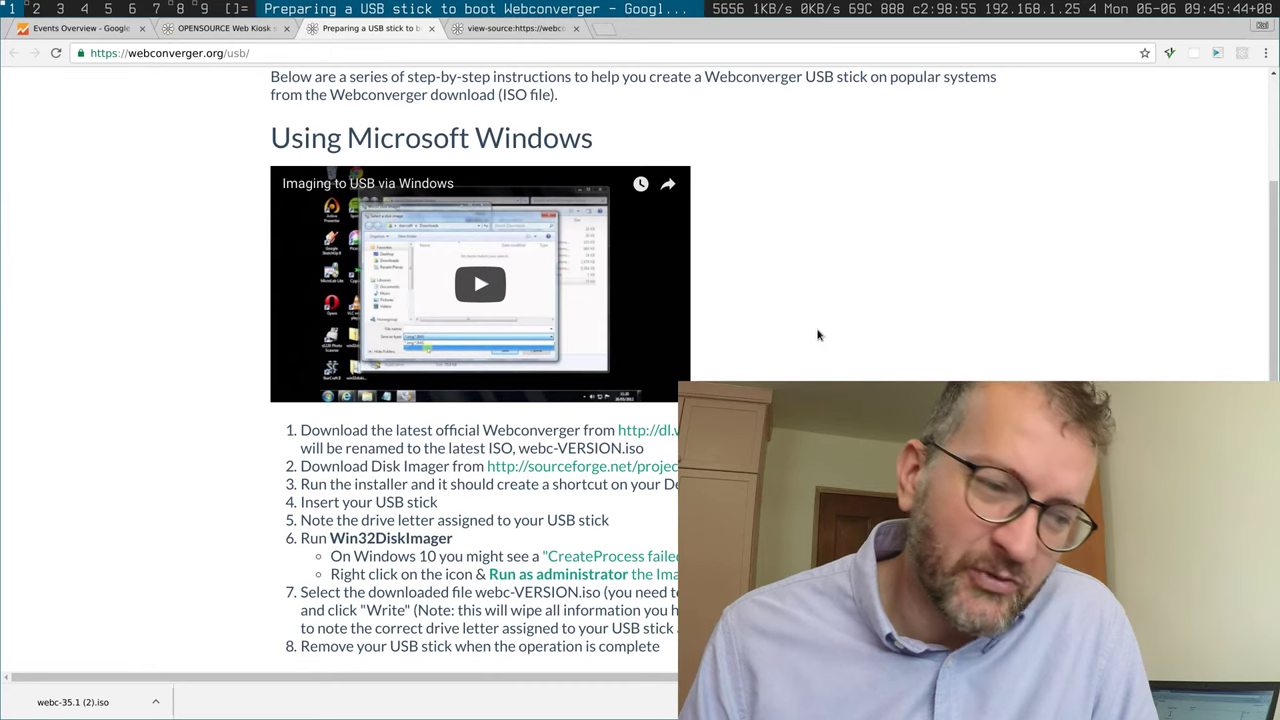
{"action": "scroll", "coordinate": [817, 335], "scroll_direction": "up", "scroll_amount": 3}
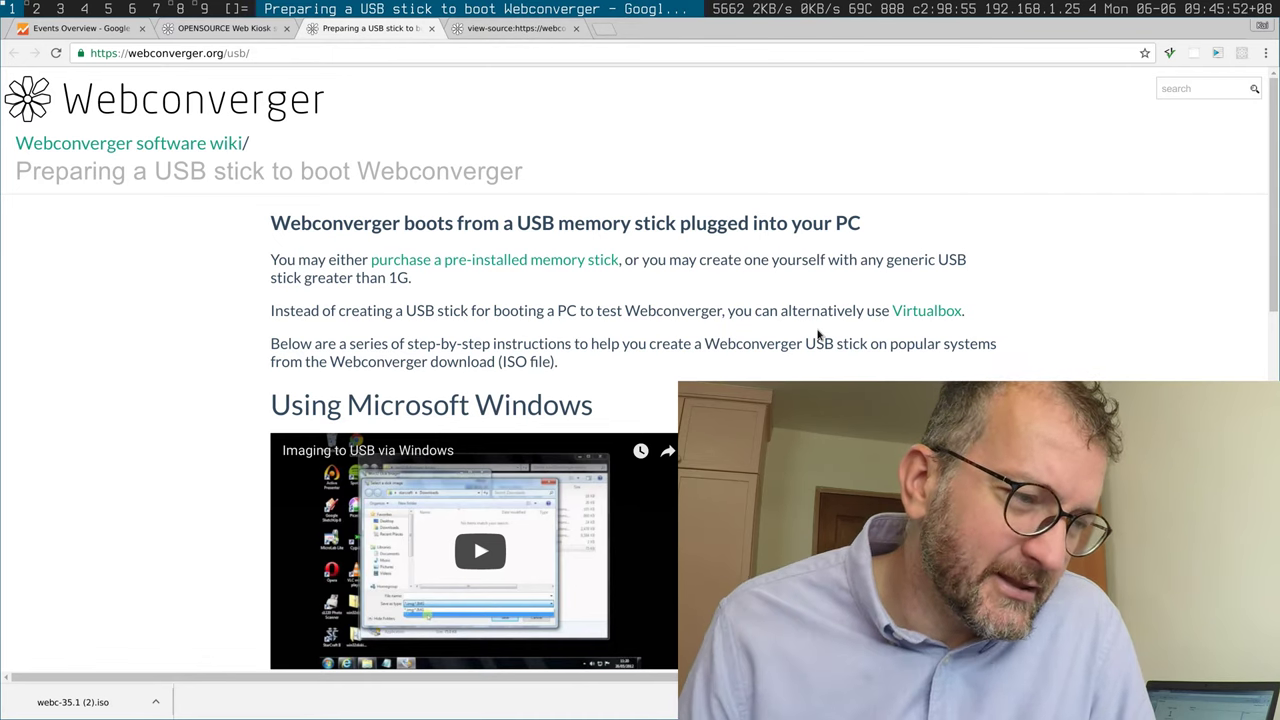
Review the Webconverger homepage and the USB stick guide once more, ending on the homepage.
{"action": "left_click", "coordinate": [222, 30]}
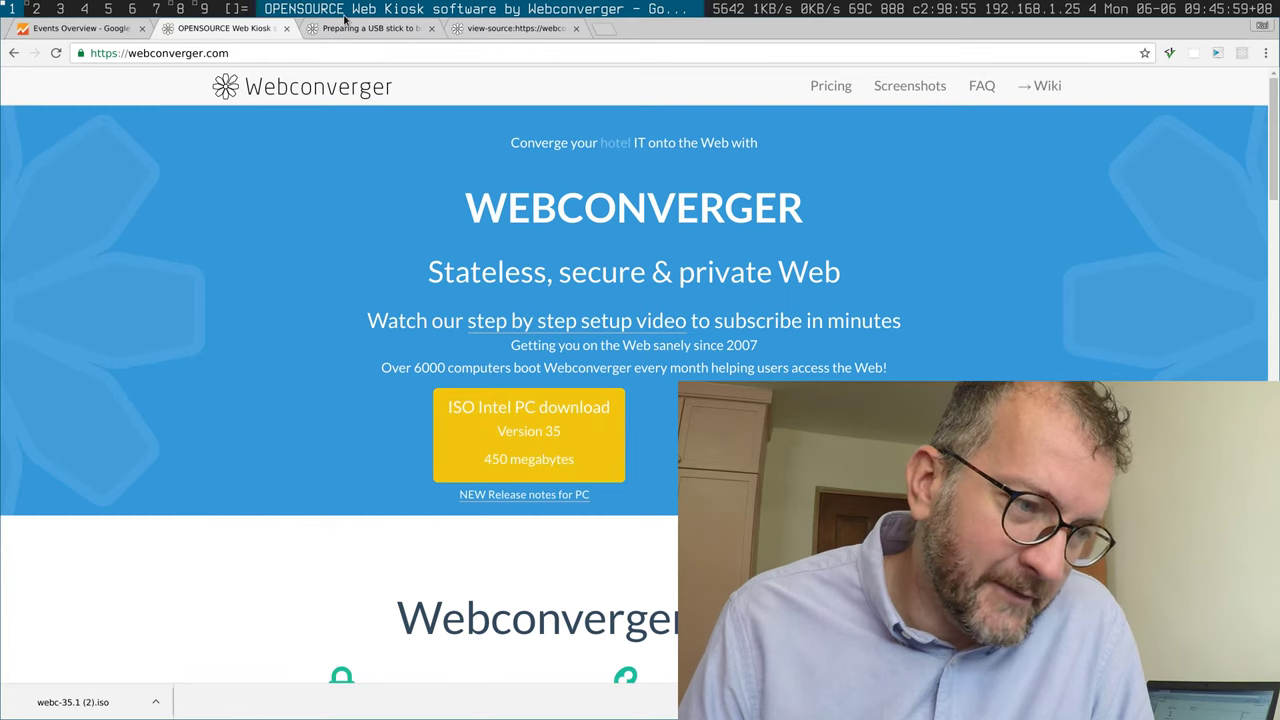
{"action": "left_click", "coordinate": [349, 24]}
{"action": "scroll", "coordinate": [578, 467], "scroll_direction": "down", "scroll_amount": 2}
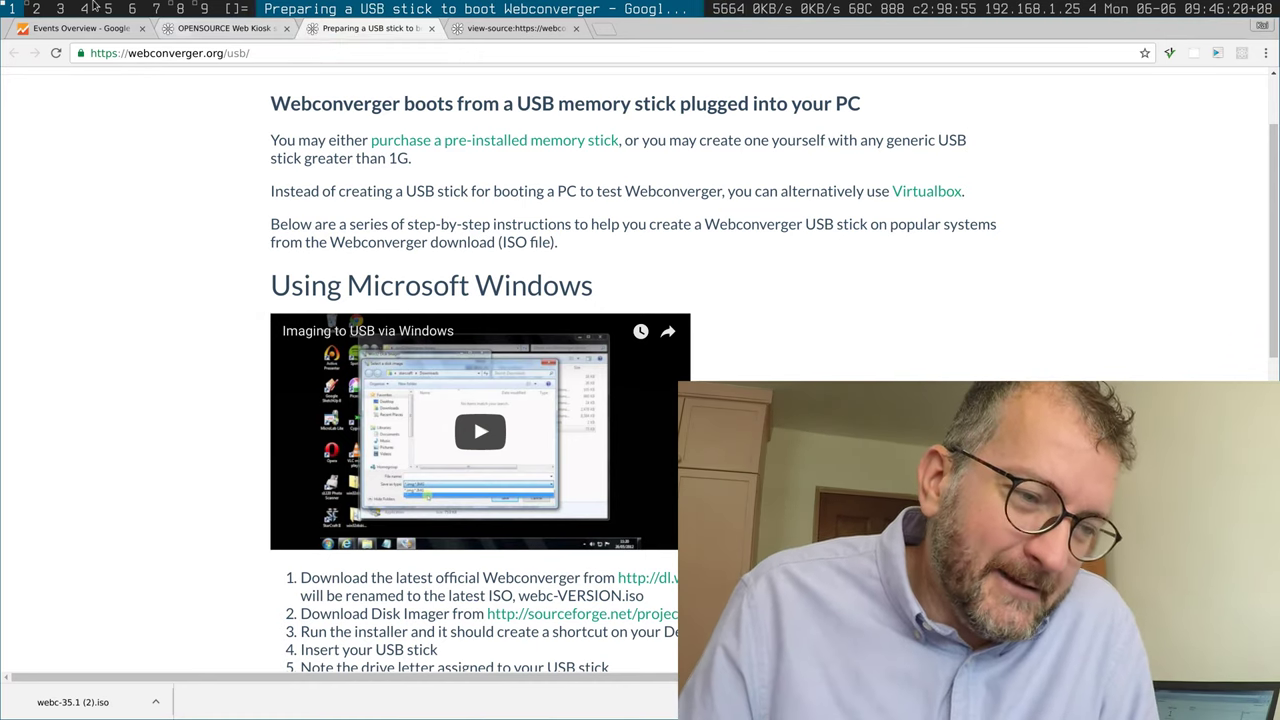
{"action": "scroll", "coordinate": [140, 240], "scroll_direction": "up", "scroll_amount": 3}
{"action": "left_click", "coordinate": [202, 30]}
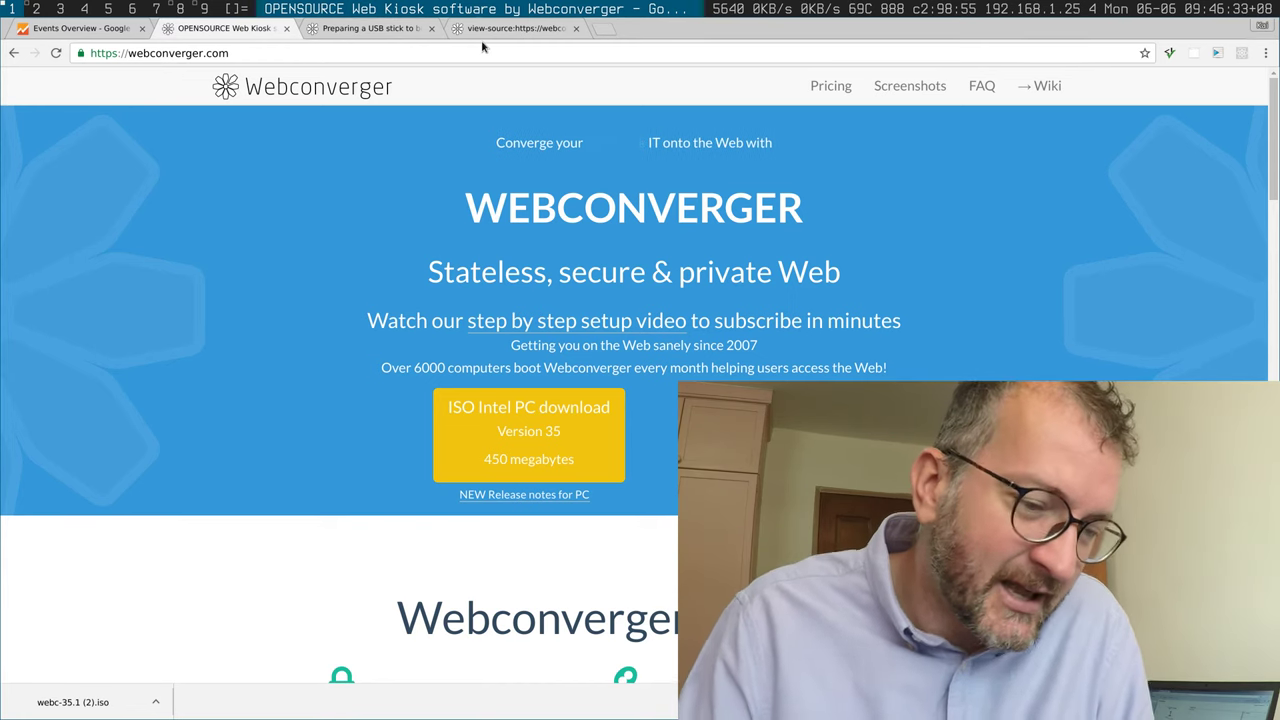
In the homepage's source, examine the download handler's myModal call and highlight the ga('send', 'event', 'Download') line.
{"action": "left_click", "coordinate": [514, 28]}
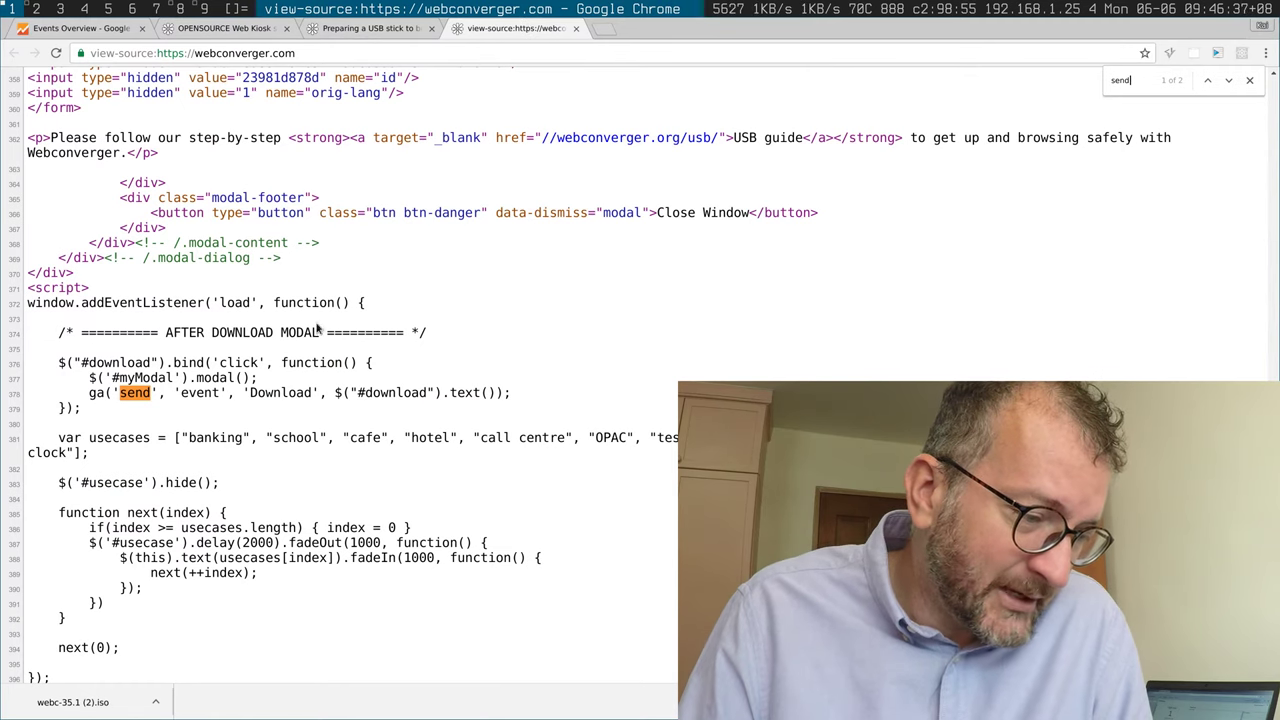
{"action": "double_click", "coordinate": [140, 377]}
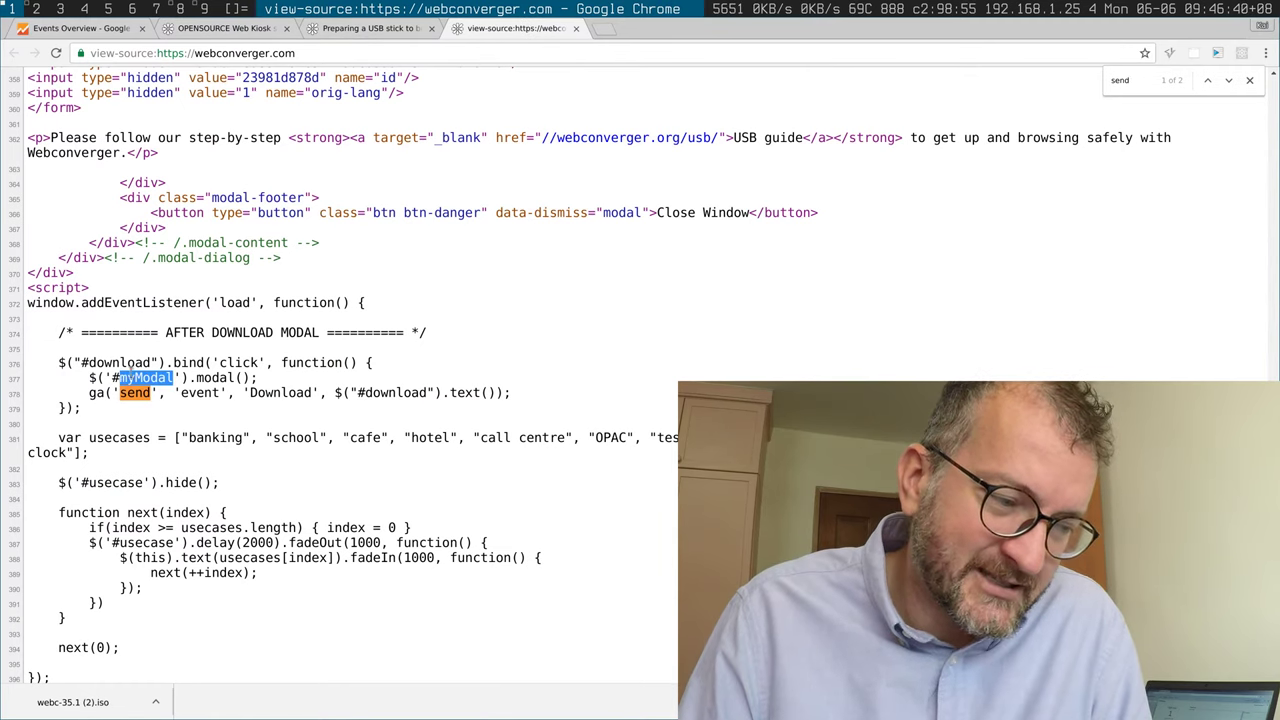
{"action": "left_click", "coordinate": [136, 392]}
{"action": "triple_click", "coordinate": [136, 392]}
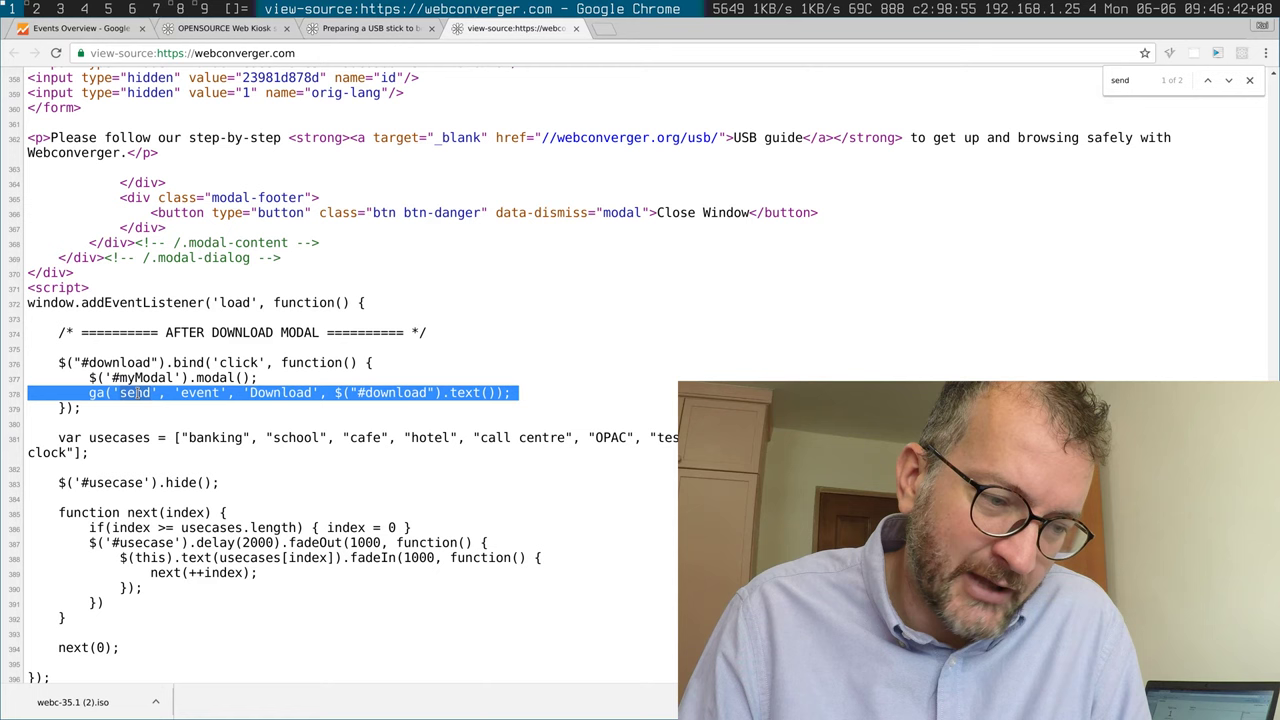
View the product list on the Google Analytics Solutions site and return to the Events Overview report.
{"action": "left_click", "coordinate": [95, 25]}
{"action": "left_click", "coordinate": [37, 6]}
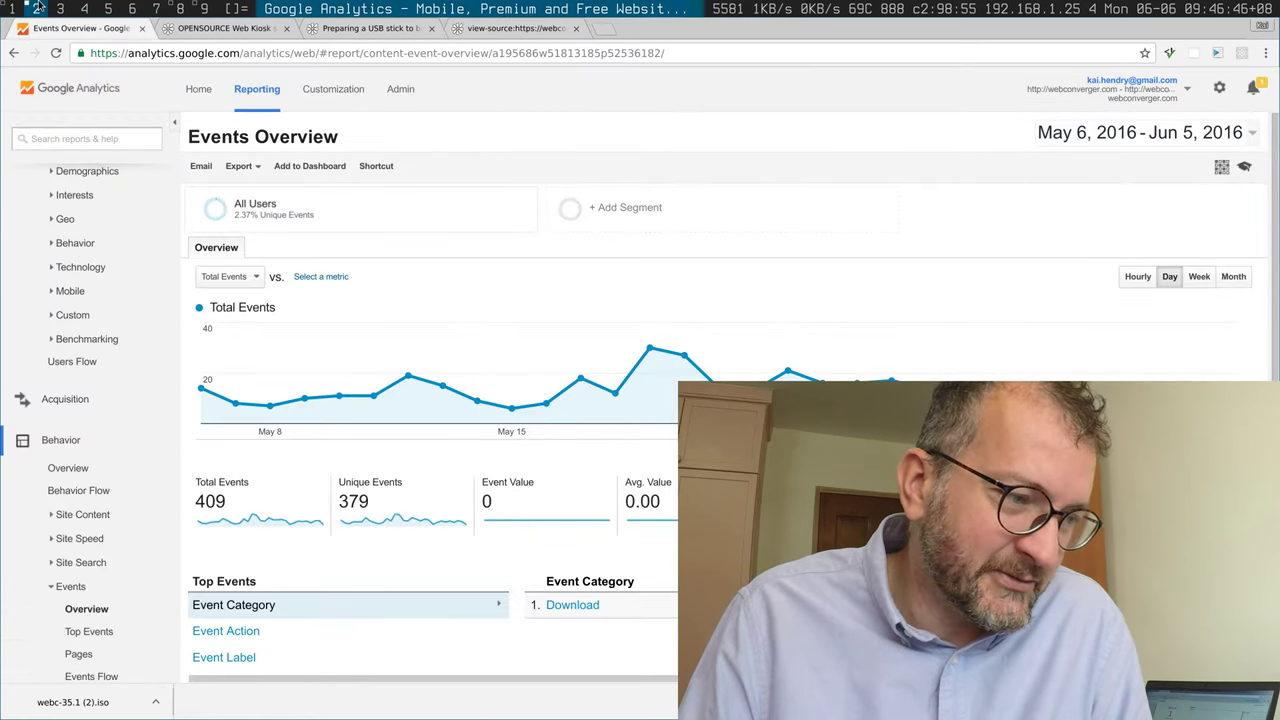
{"action": "left_click", "coordinate": [1234, 95]}
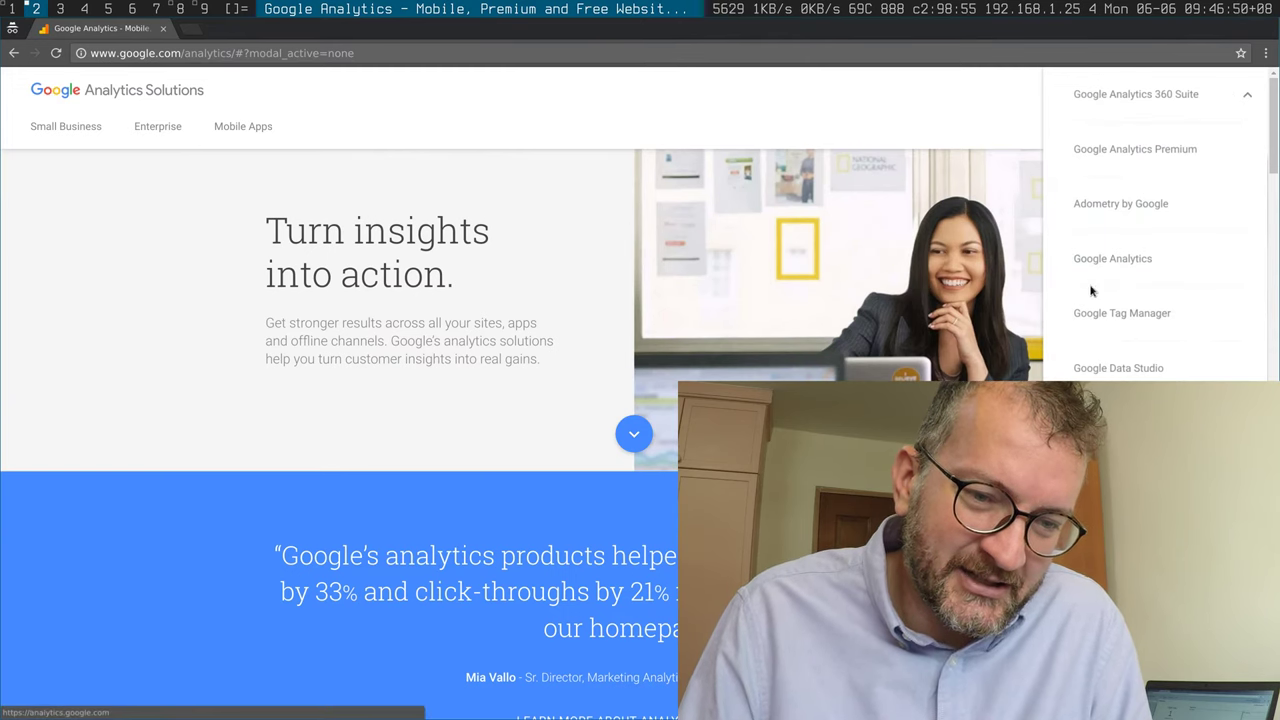
{"action": "left_click", "coordinate": [10, 8]}
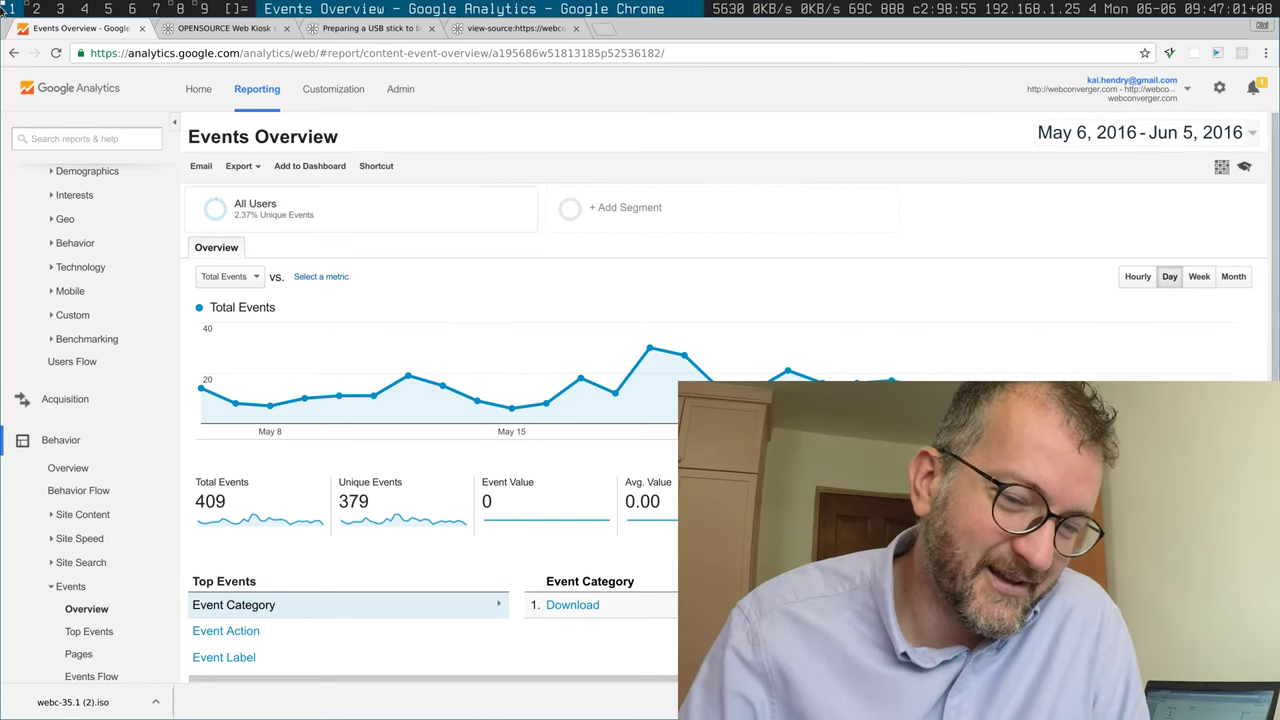
Look over the Total Events chart and Top Events in the Events Overview report and group the chart by month.
{"action": "scroll", "coordinate": [340, 420], "scroll_direction": "down", "scroll_amount": 2}
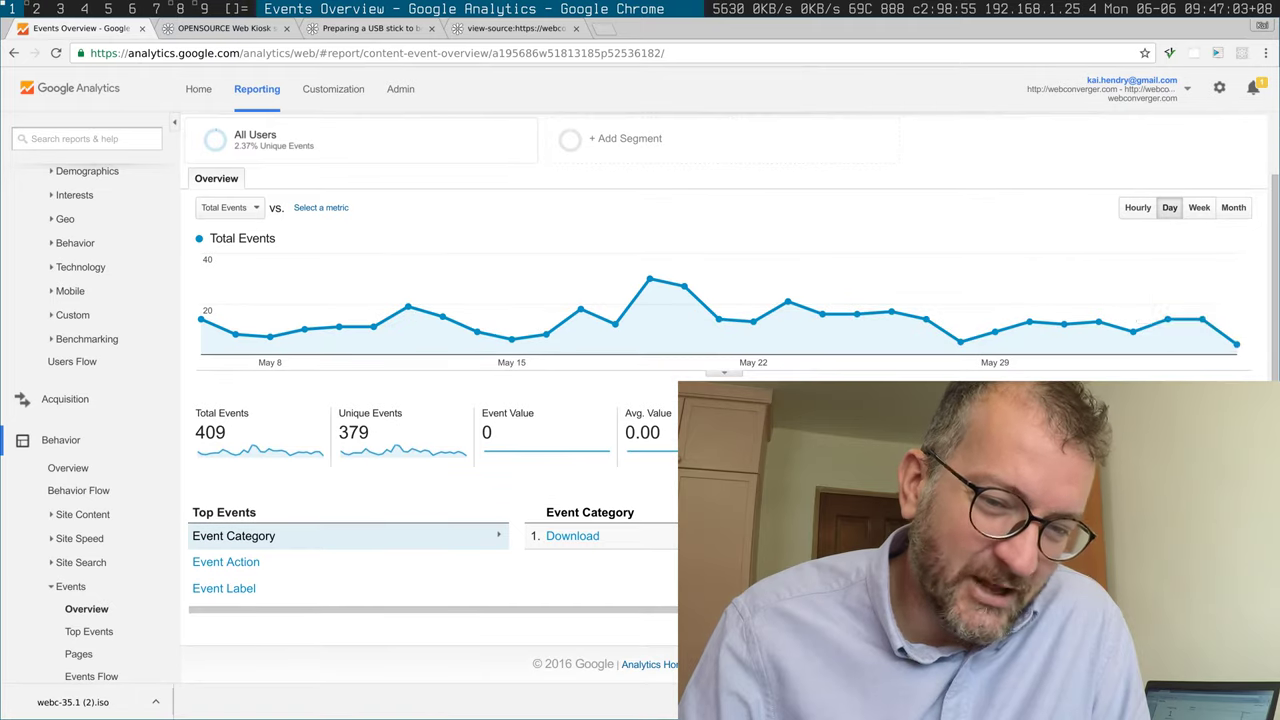
{"action": "scroll", "coordinate": [300, 480], "scroll_direction": "up", "scroll_amount": 2}
{"action": "scroll", "coordinate": [268, 565], "scroll_direction": "down", "scroll_amount": 2}
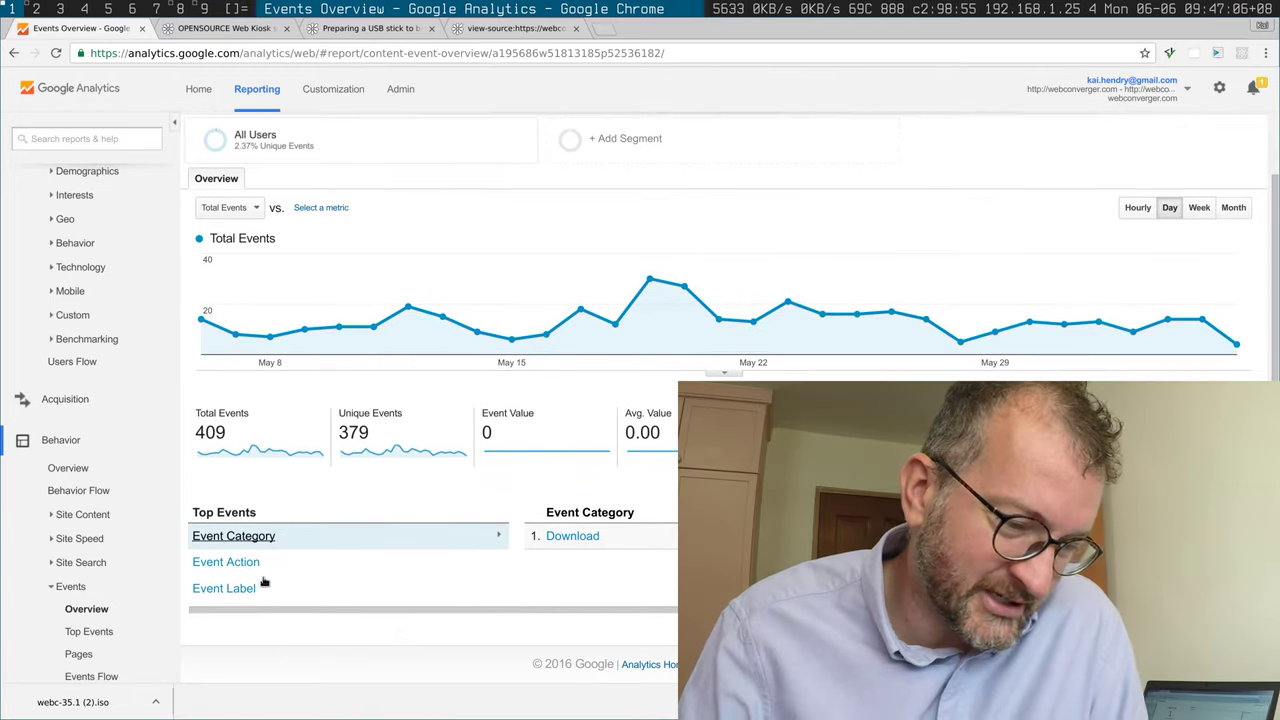
{"action": "scroll", "coordinate": [264, 572], "scroll_direction": "up", "scroll_amount": 2}
{"action": "scroll", "coordinate": [264, 581], "scroll_direction": "down", "scroll_amount": 2}
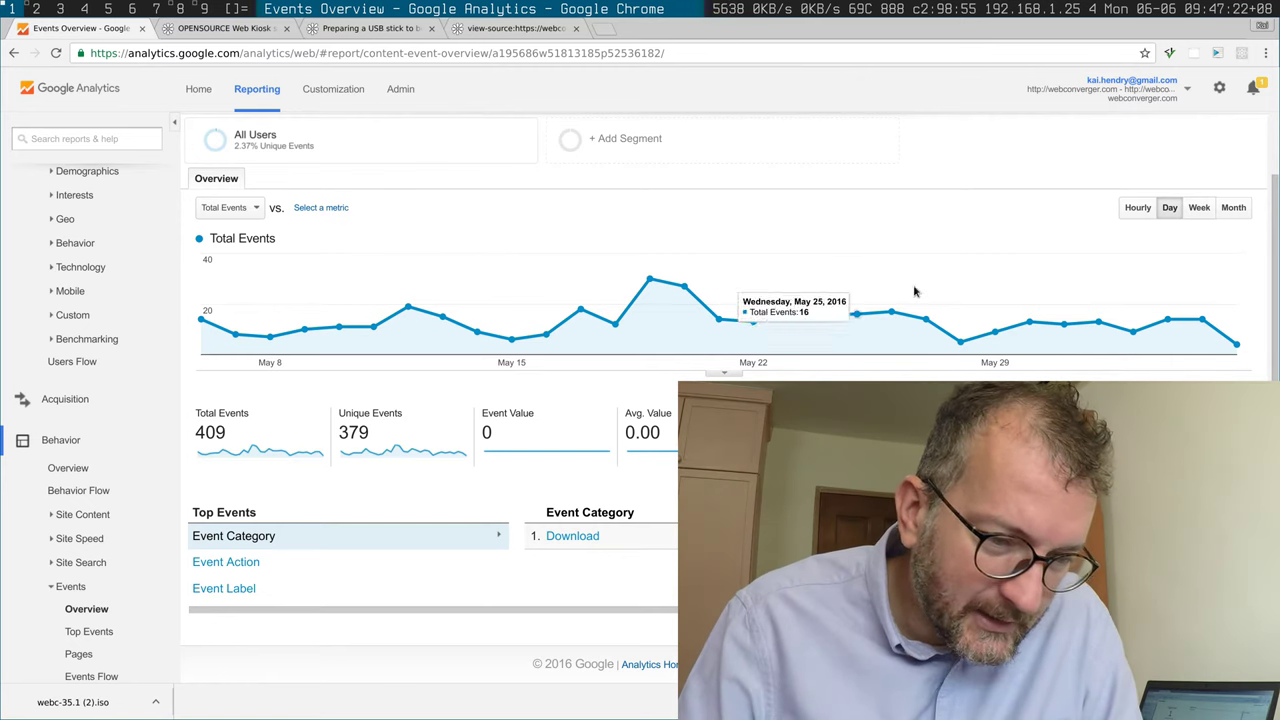
{"action": "left_click", "coordinate": [1234, 207]}
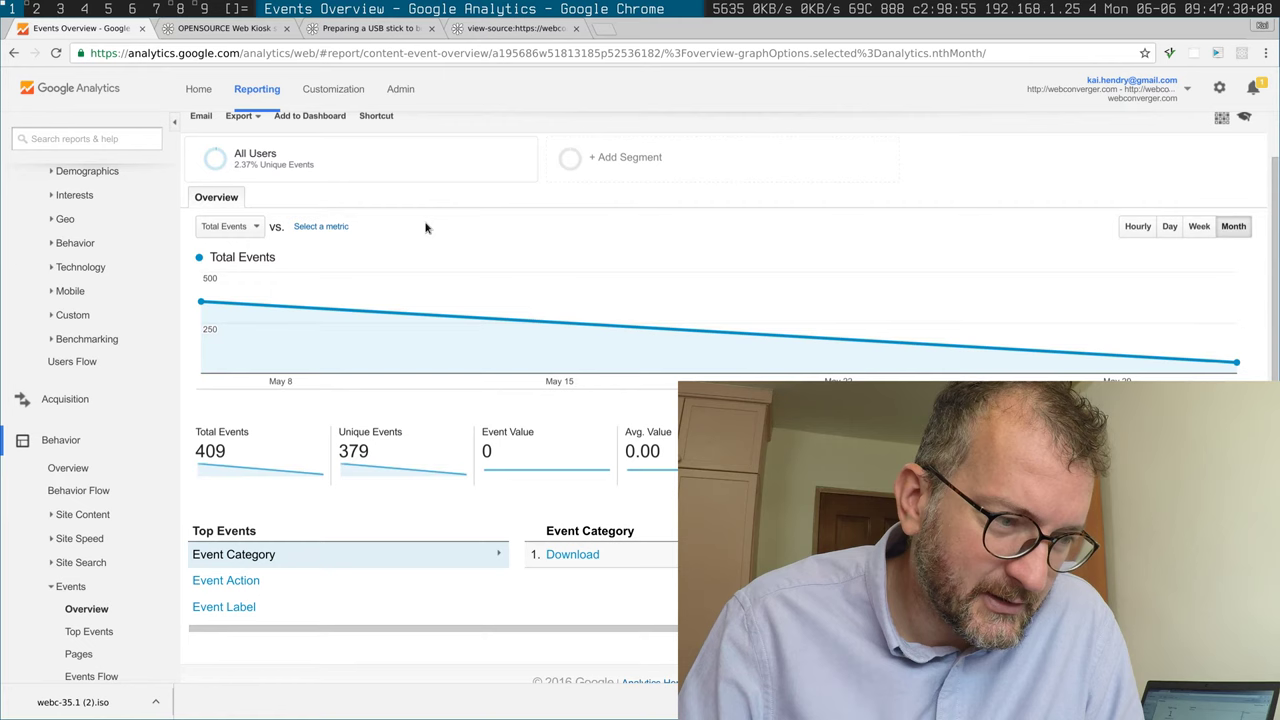
Set the Events Overview report's date range to Jan 19, 2016 - Jun 5, 2016.
{"action": "scroll", "coordinate": [1221, 121], "scroll_direction": "up", "scroll_amount": 1}
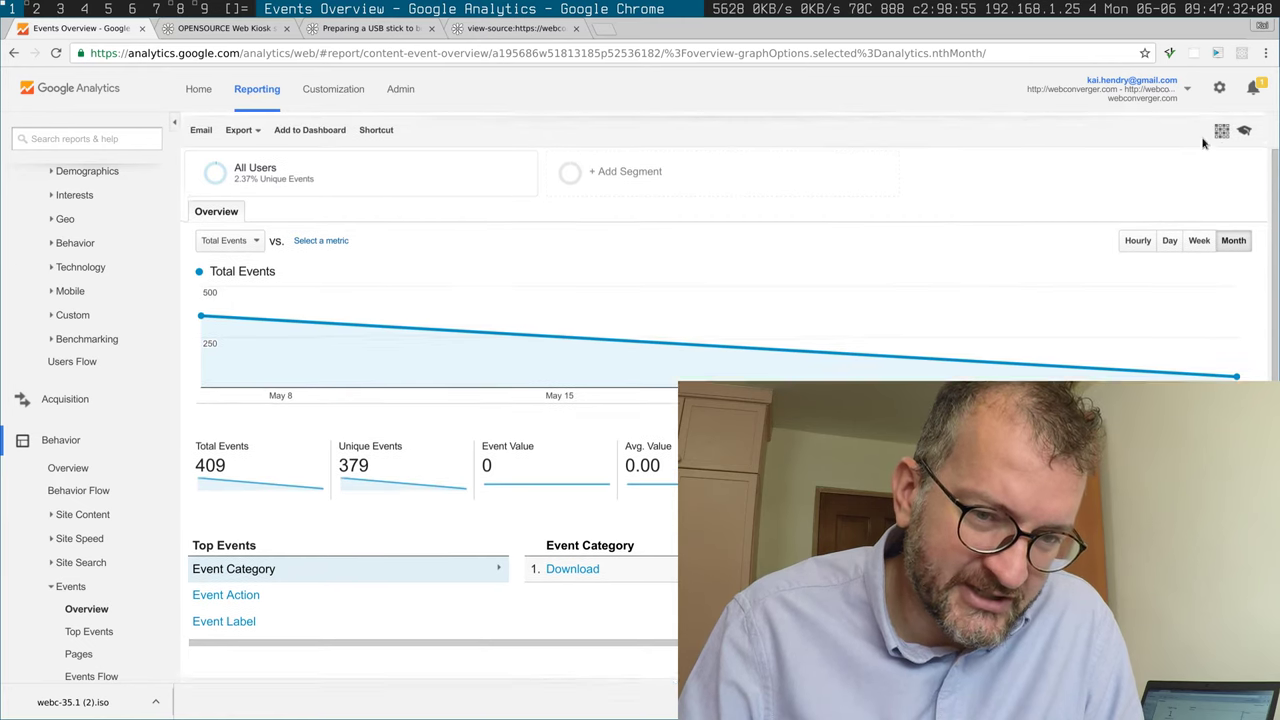
{"action": "left_click", "coordinate": [1251, 135]}
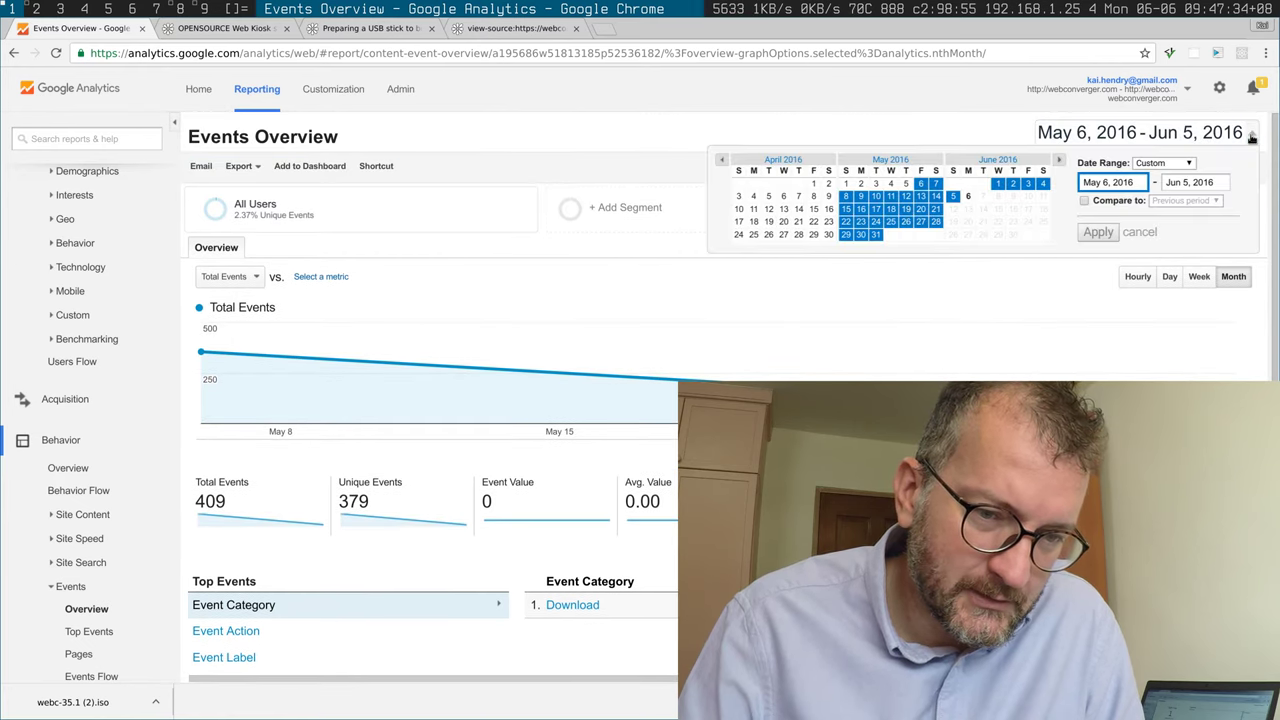
{"action": "left_click", "coordinate": [721, 159]}
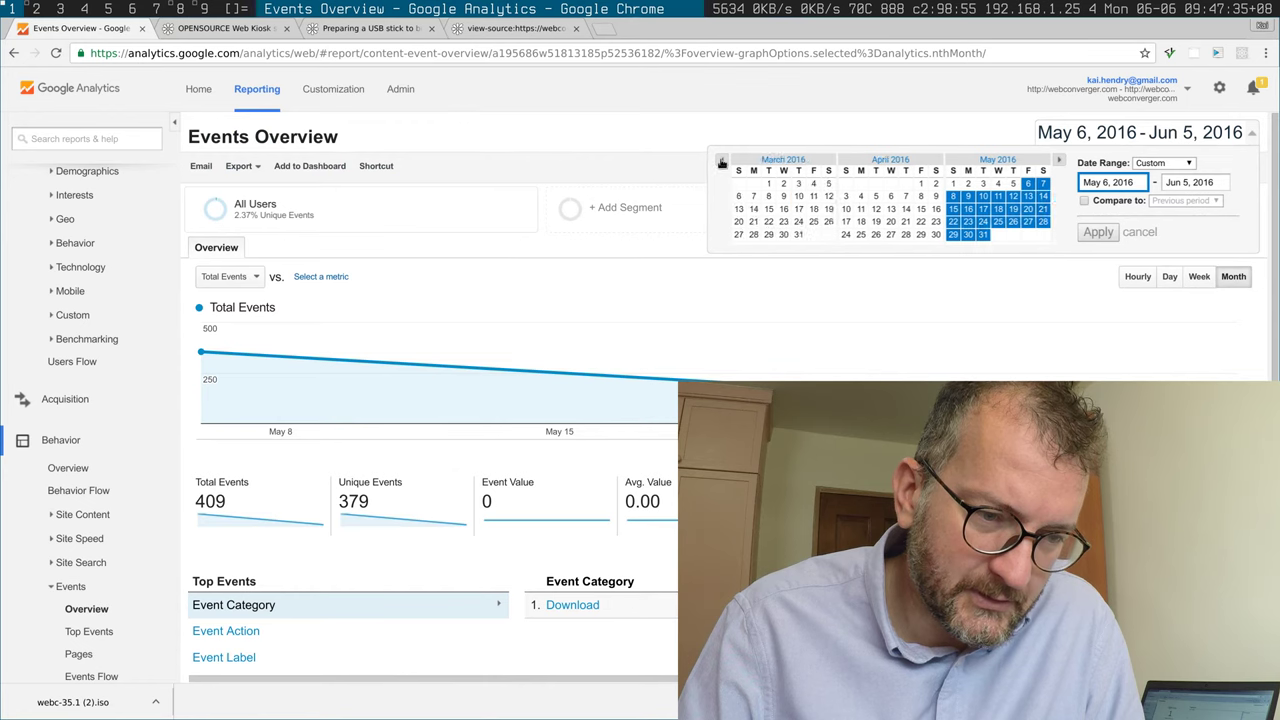
{"action": "left_click", "coordinate": [721, 159]}
{"action": "left_click", "coordinate": [721, 159]}
{"action": "left_click", "coordinate": [767, 221]}
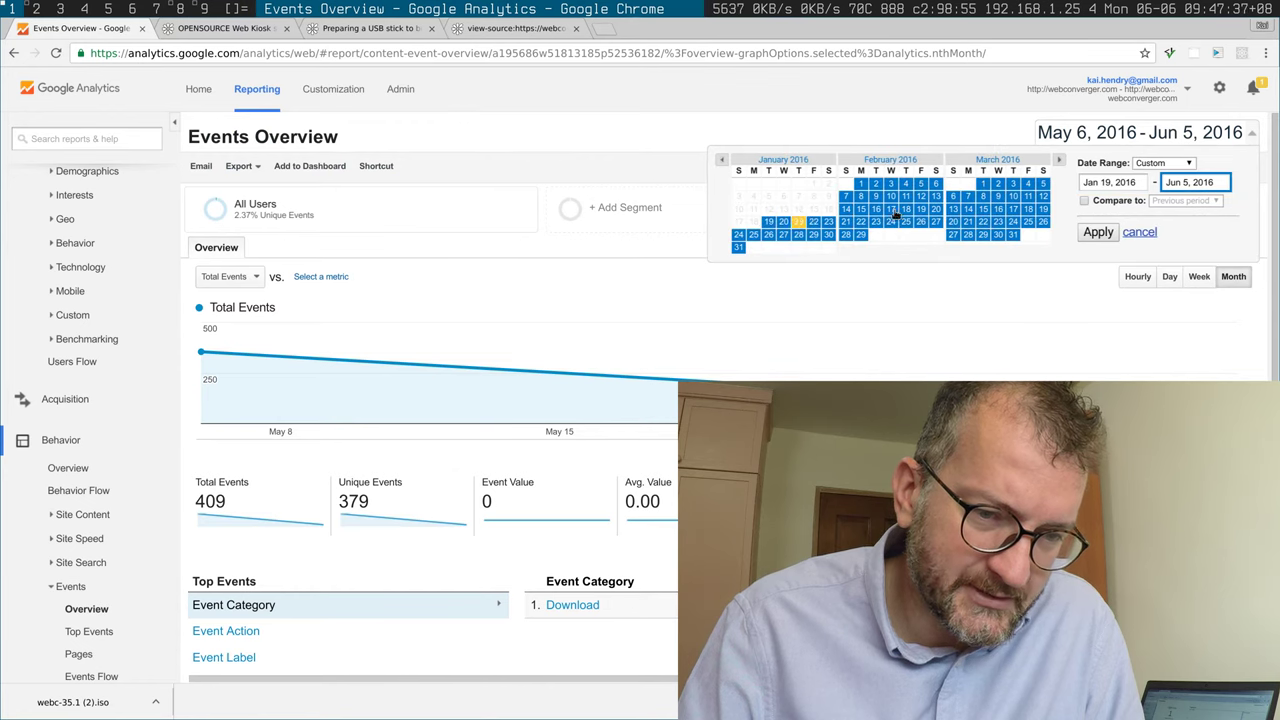
{"action": "left_click", "coordinate": [1099, 232]}
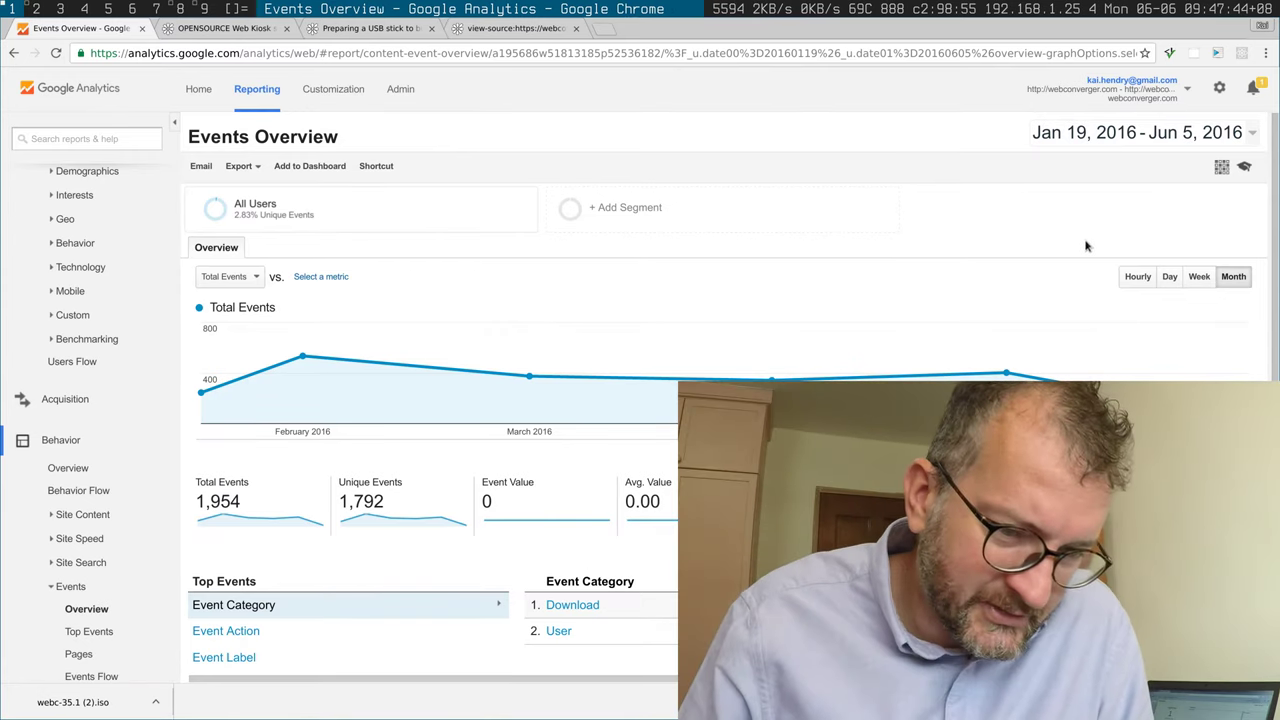
View the Overview report under Intelligence Events with its automatic alerts.
{"action": "mouse_move", "coordinate": [322, 357]}
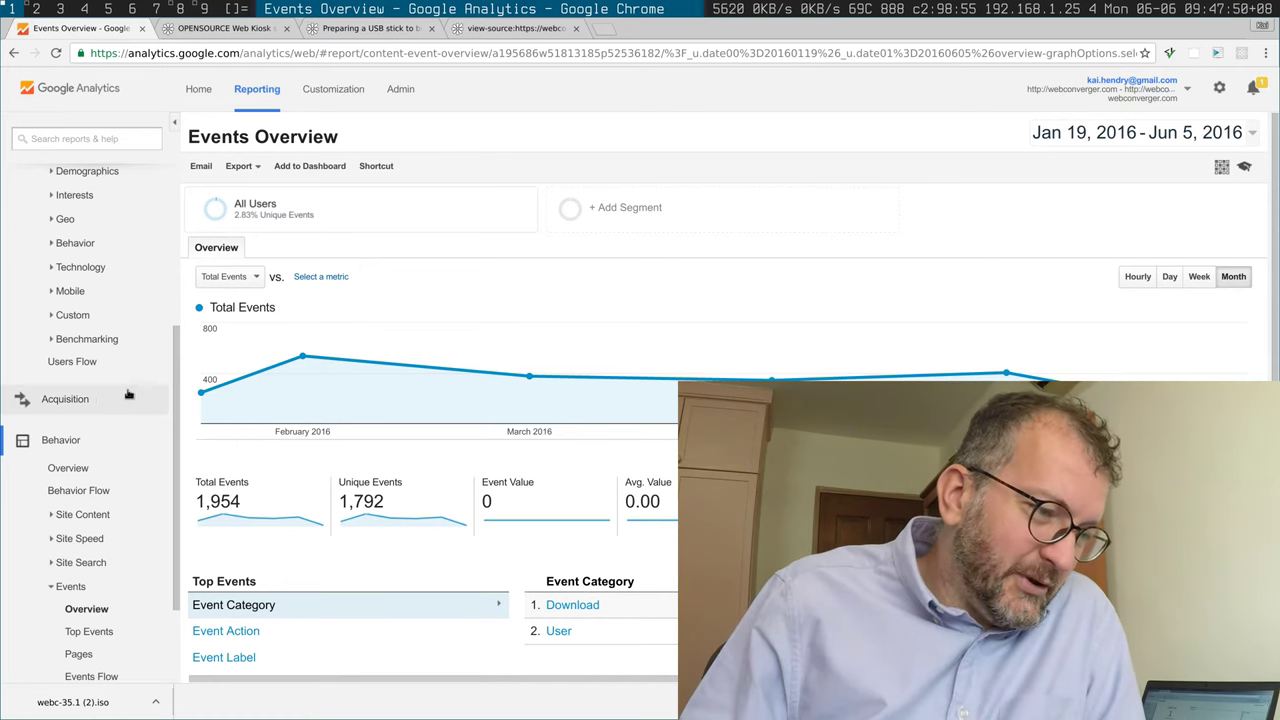
{"action": "scroll", "coordinate": [110, 300], "scroll_direction": "up", "scroll_amount": 3}
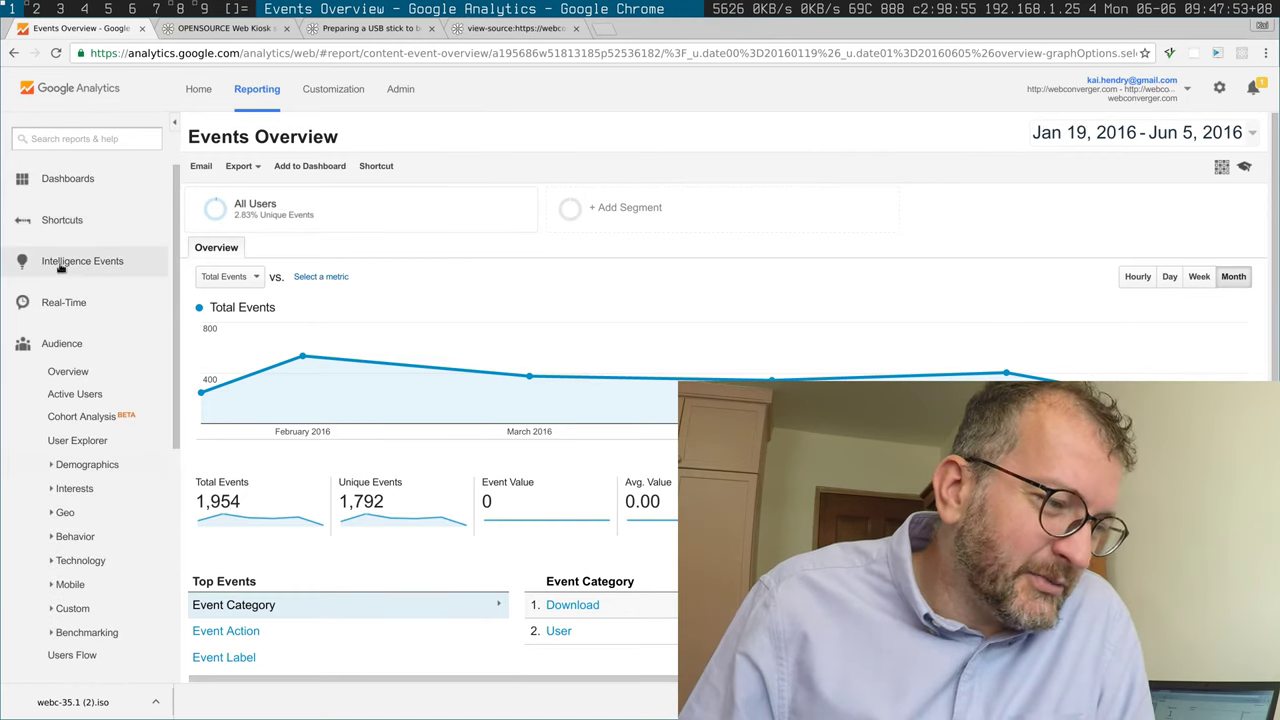
{"action": "left_click", "coordinate": [61, 264]}
{"action": "left_click", "coordinate": [60, 287]}
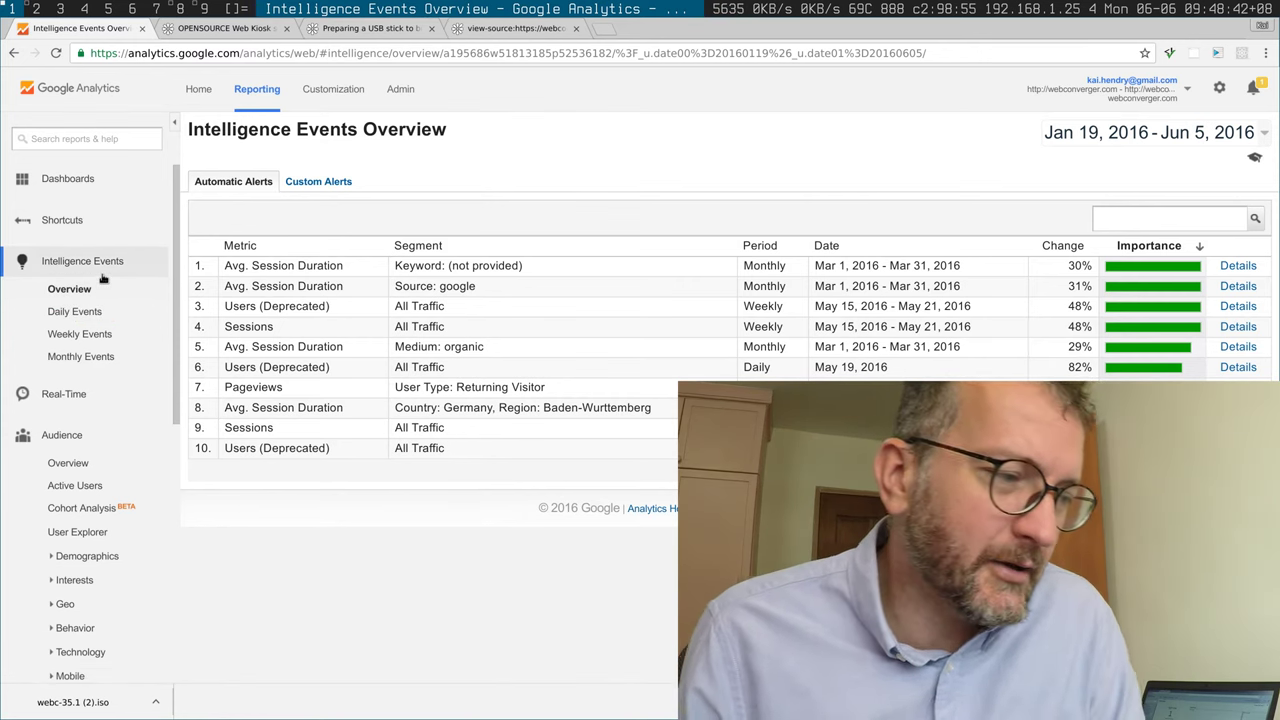
Open the Raspberry Pi 2 & 3 page from the Webconverger homepage, skim it, and return to Google Analytics.
{"action": "left_click", "coordinate": [232, 28]}
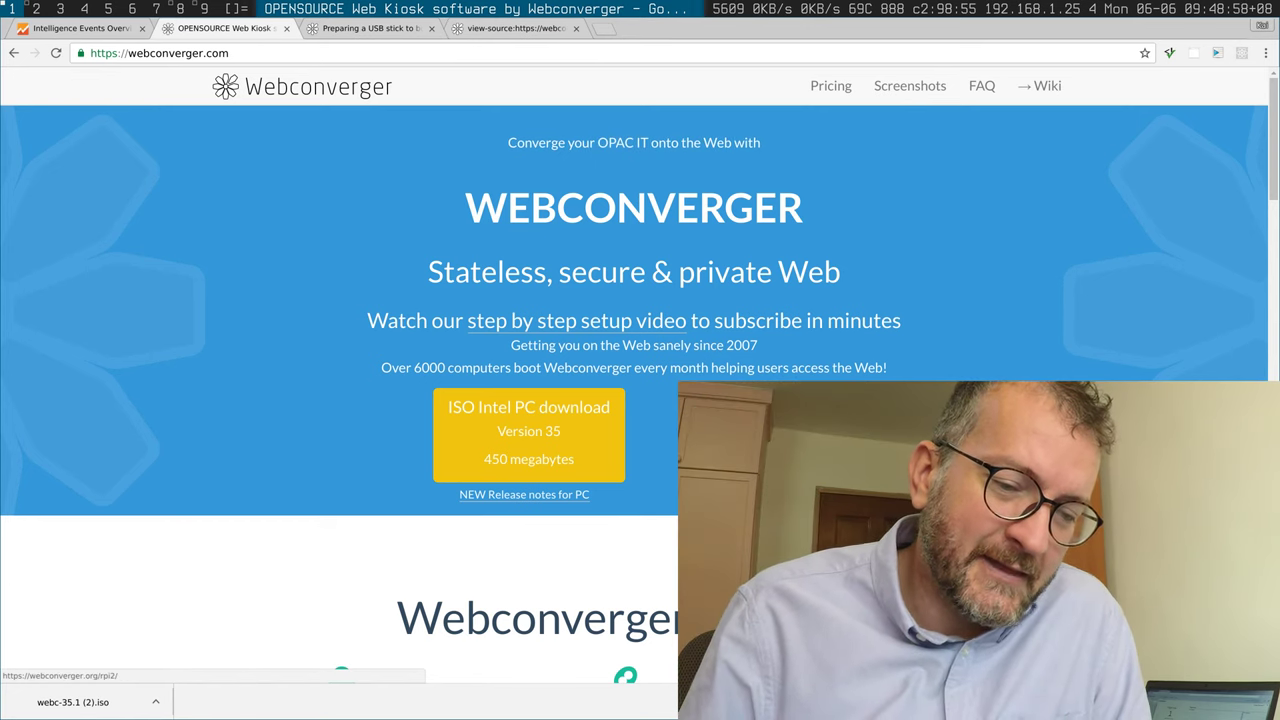
{"action": "left_click", "coordinate": [625, 676]}
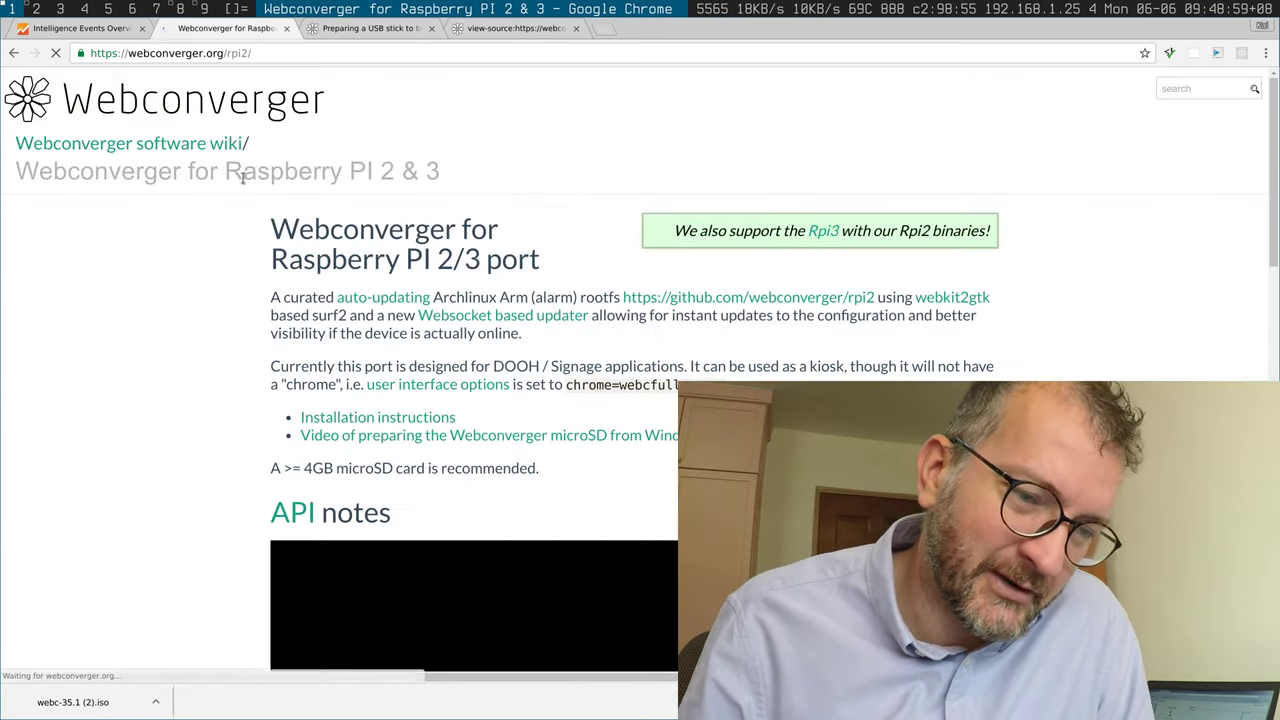
{"action": "scroll", "coordinate": [200, 330], "scroll_direction": "down", "scroll_amount": 6}
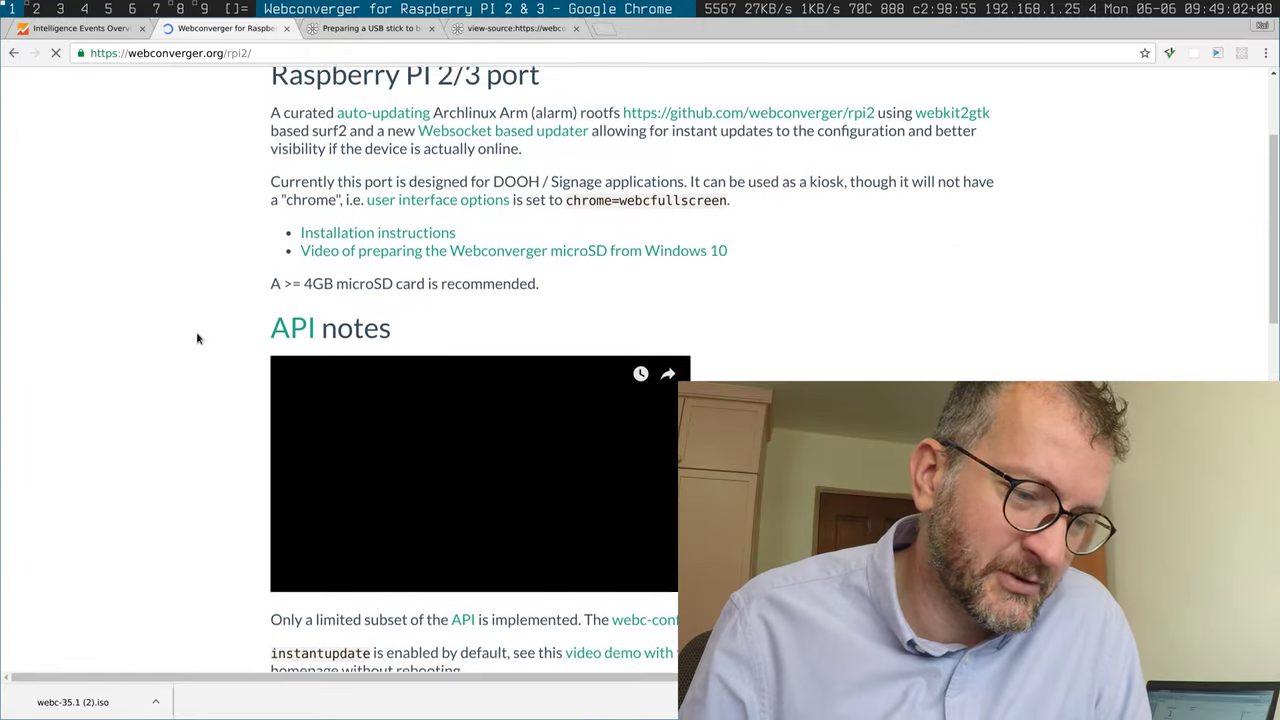
{"action": "scroll", "coordinate": [22, 593], "scroll_direction": "up", "scroll_amount": 15}
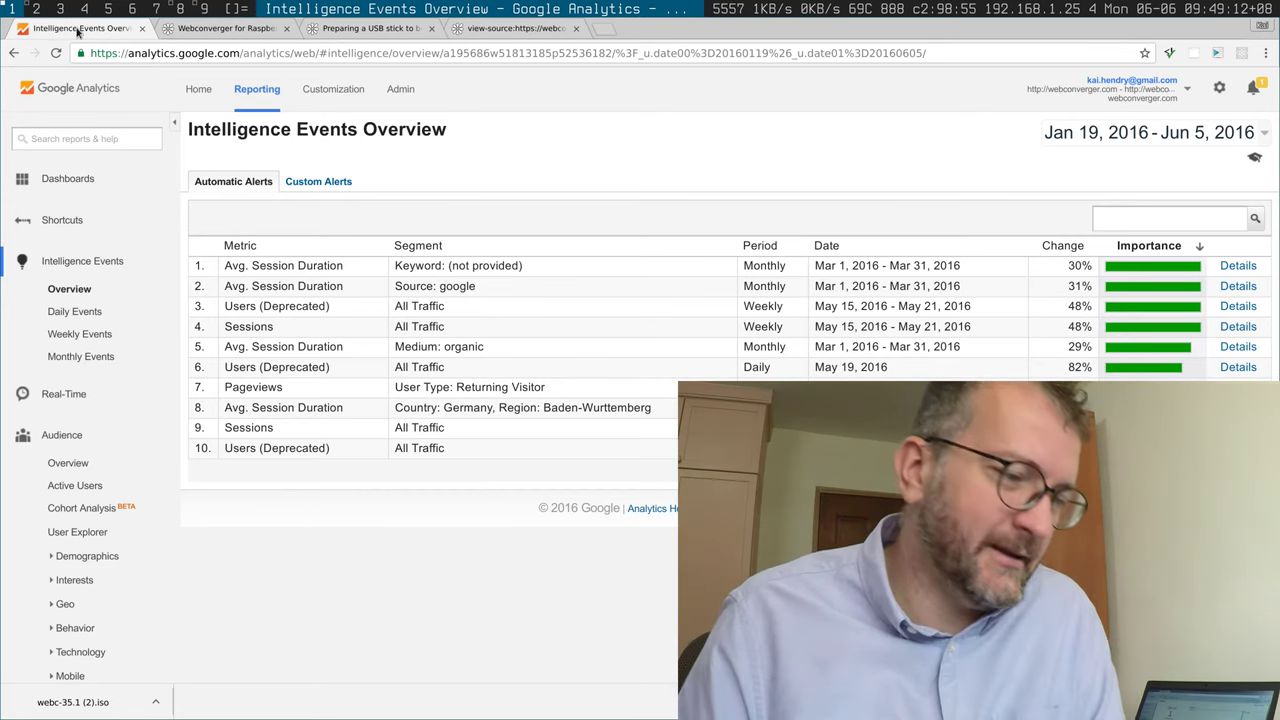
View the Active Users report under Audience and the Overview report under Behavior.
{"action": "scroll", "coordinate": [125, 500], "scroll_direction": "down", "scroll_amount": 2}
{"action": "left_click", "coordinate": [95, 438]}
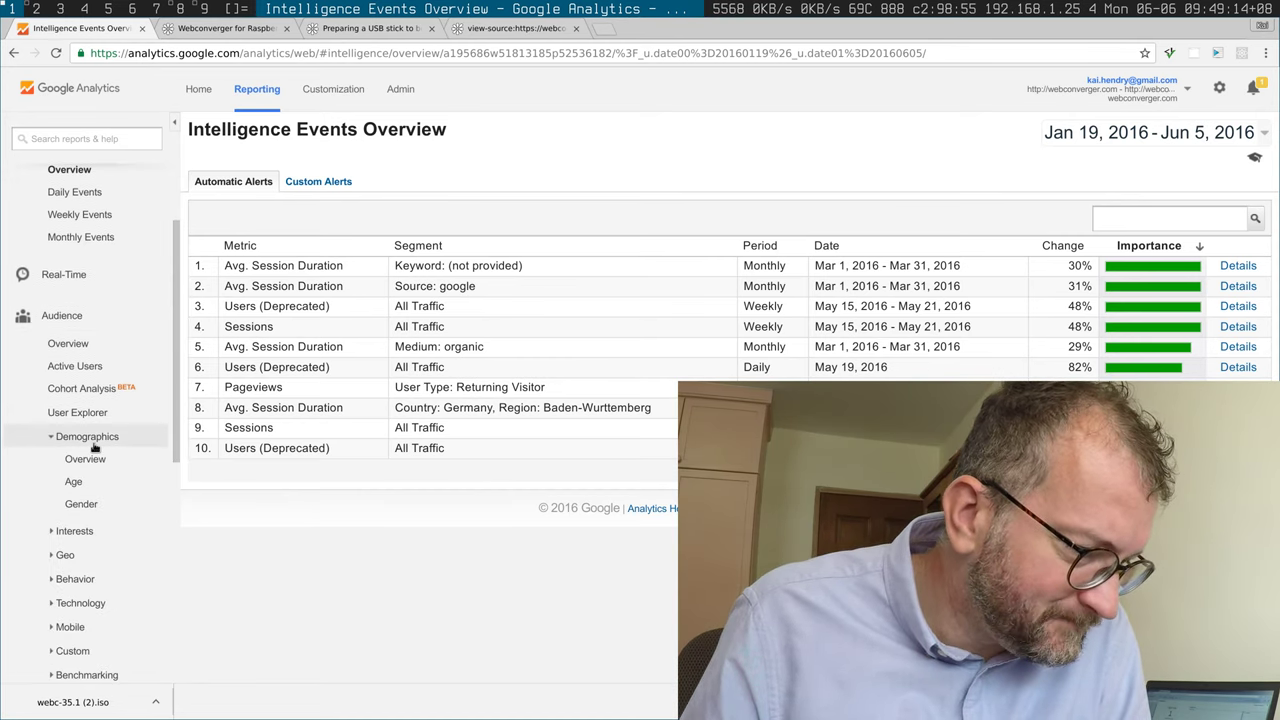
{"action": "scroll", "coordinate": [110, 600], "scroll_direction": "down", "scroll_amount": 1}
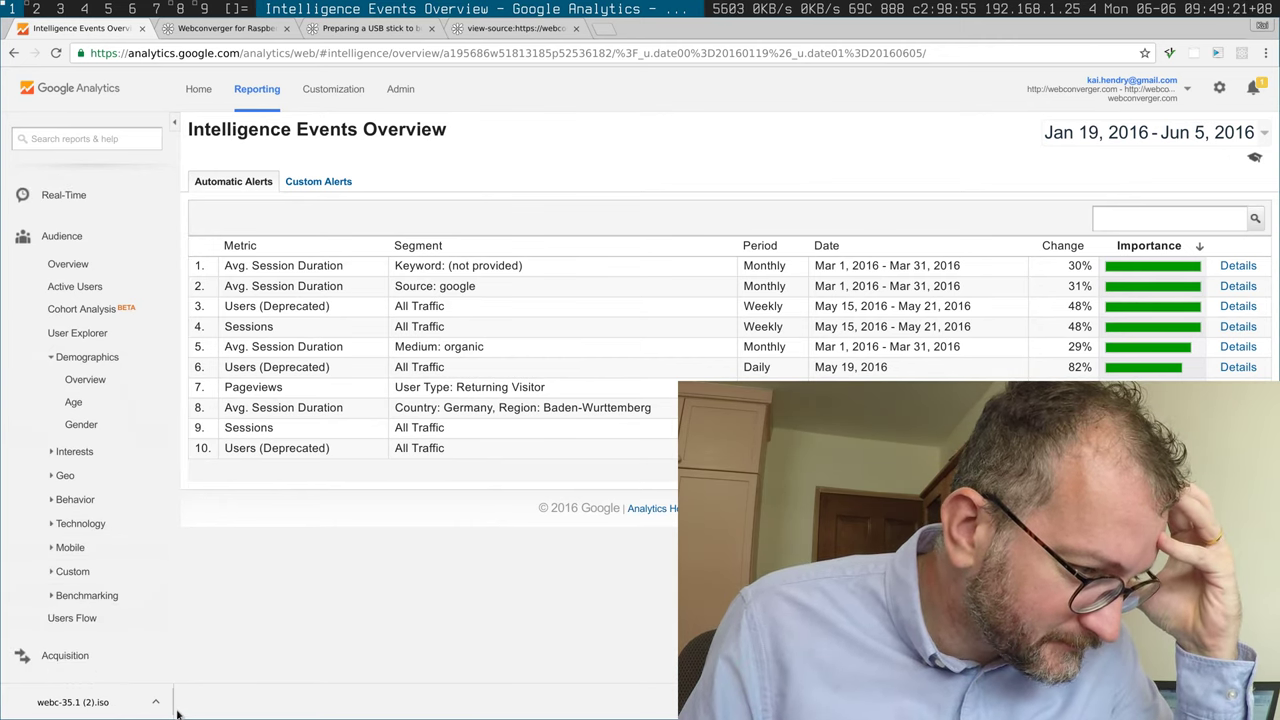
{"action": "left_click", "coordinate": [78, 286]}
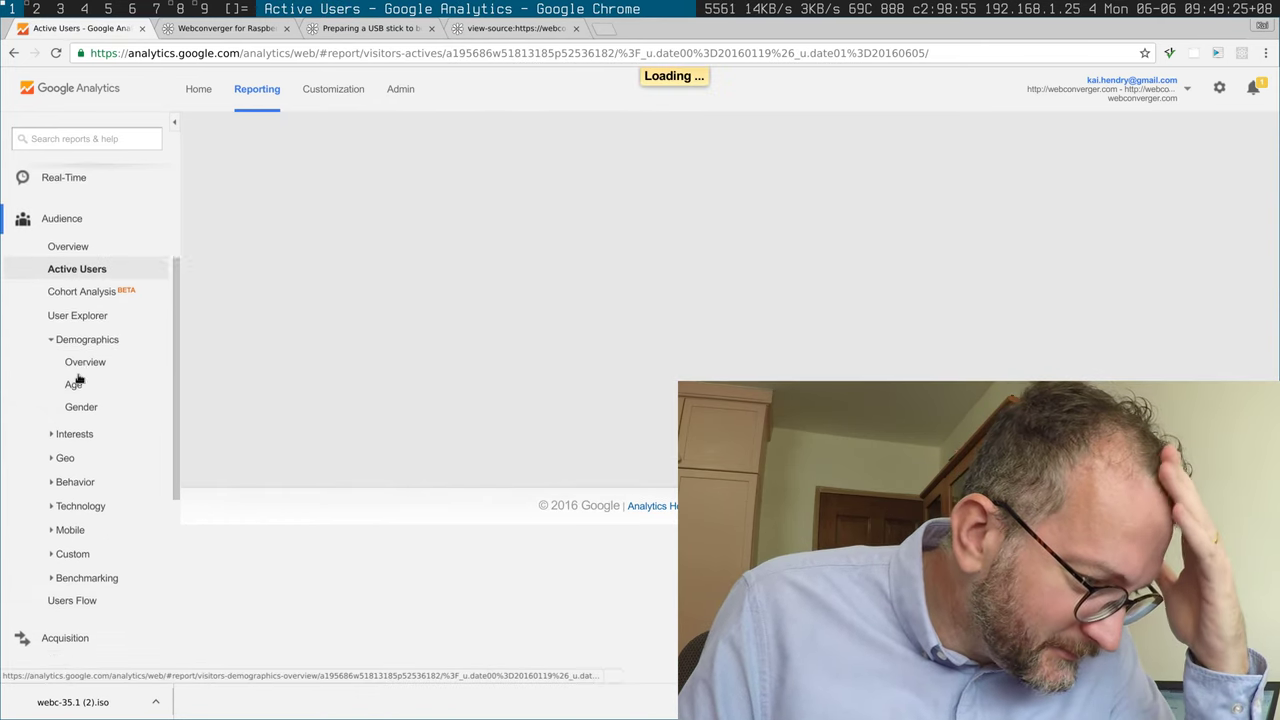
{"action": "scroll", "coordinate": [76, 388], "scroll_direction": "down", "scroll_amount": 4}
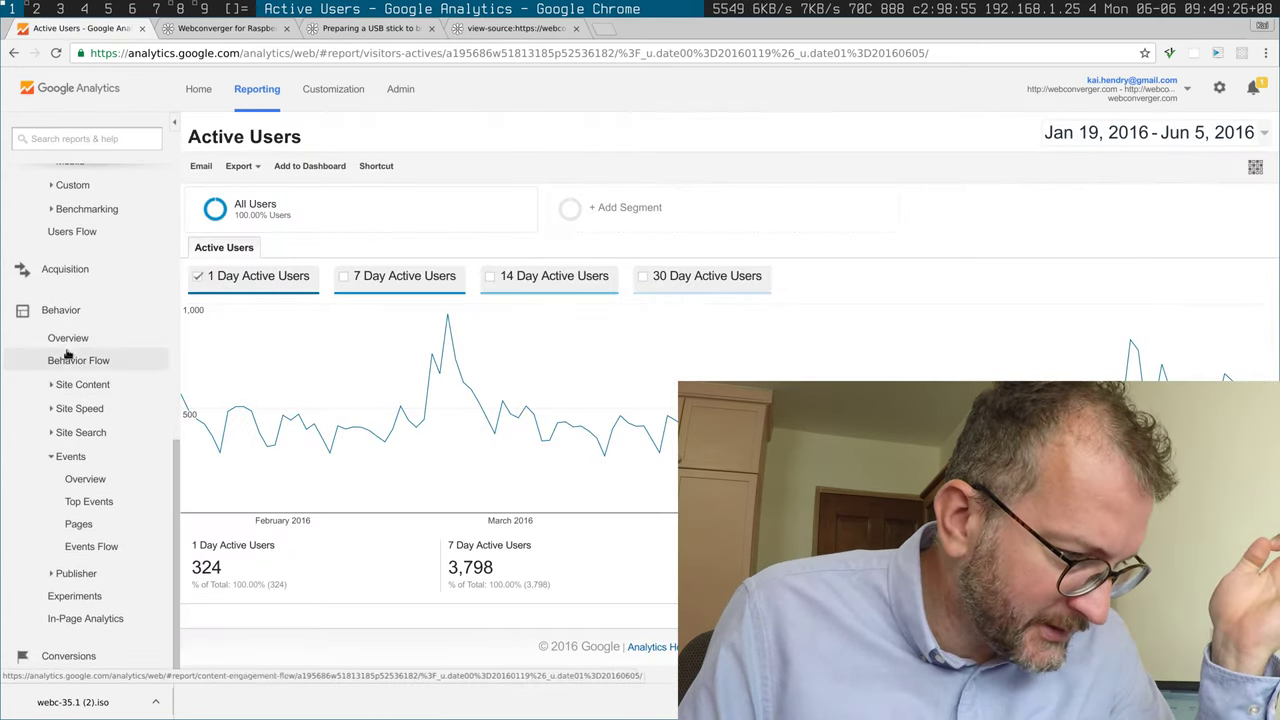
{"action": "left_click", "coordinate": [62, 339]}
Open the Channels report for all acquisition traffic and look over the sessions per channel.
{"action": "left_click", "coordinate": [52, 269]}
{"action": "left_click", "coordinate": [70, 320]}
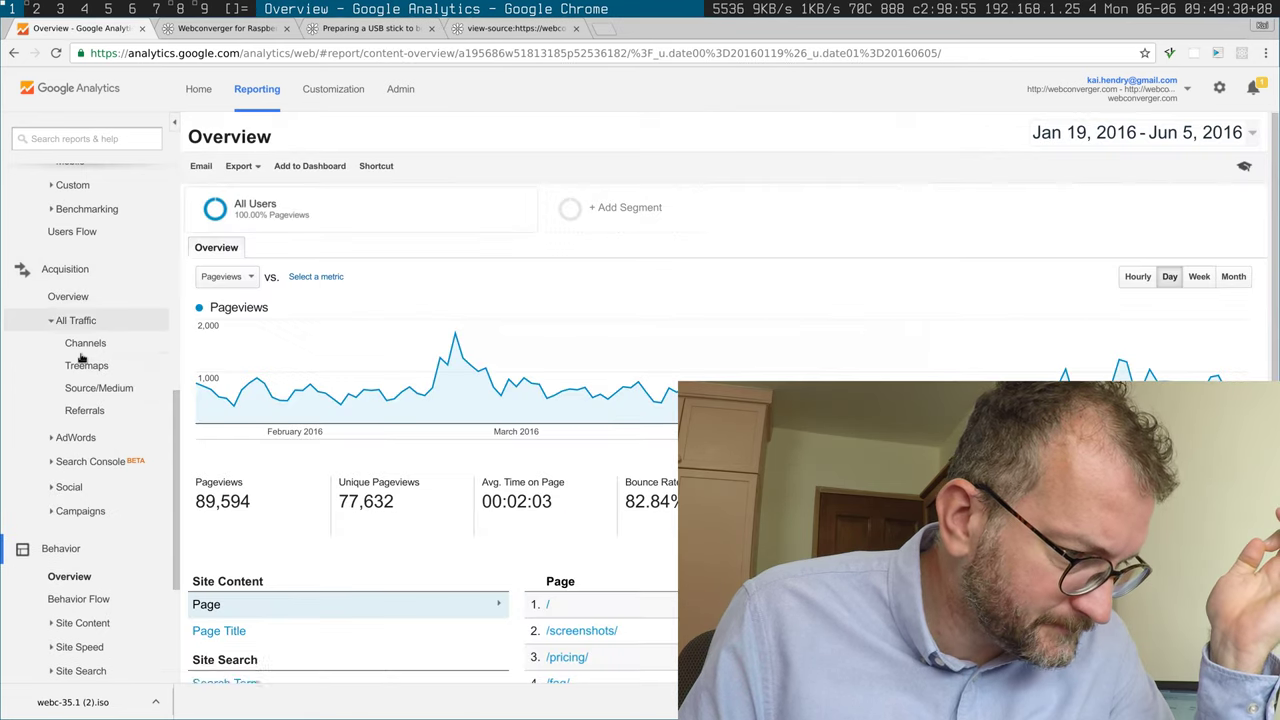
{"action": "left_click", "coordinate": [81, 352]}
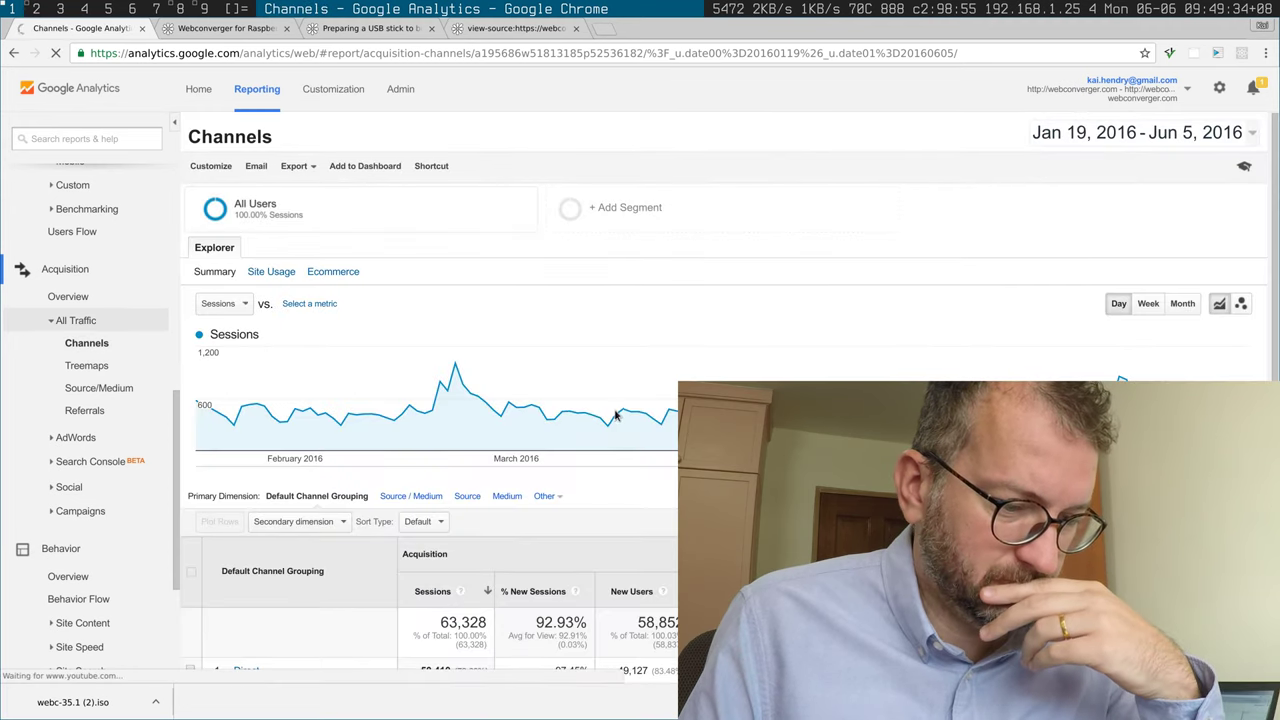
{"action": "scroll", "coordinate": [615, 415], "scroll_direction": "down", "scroll_amount": 3}
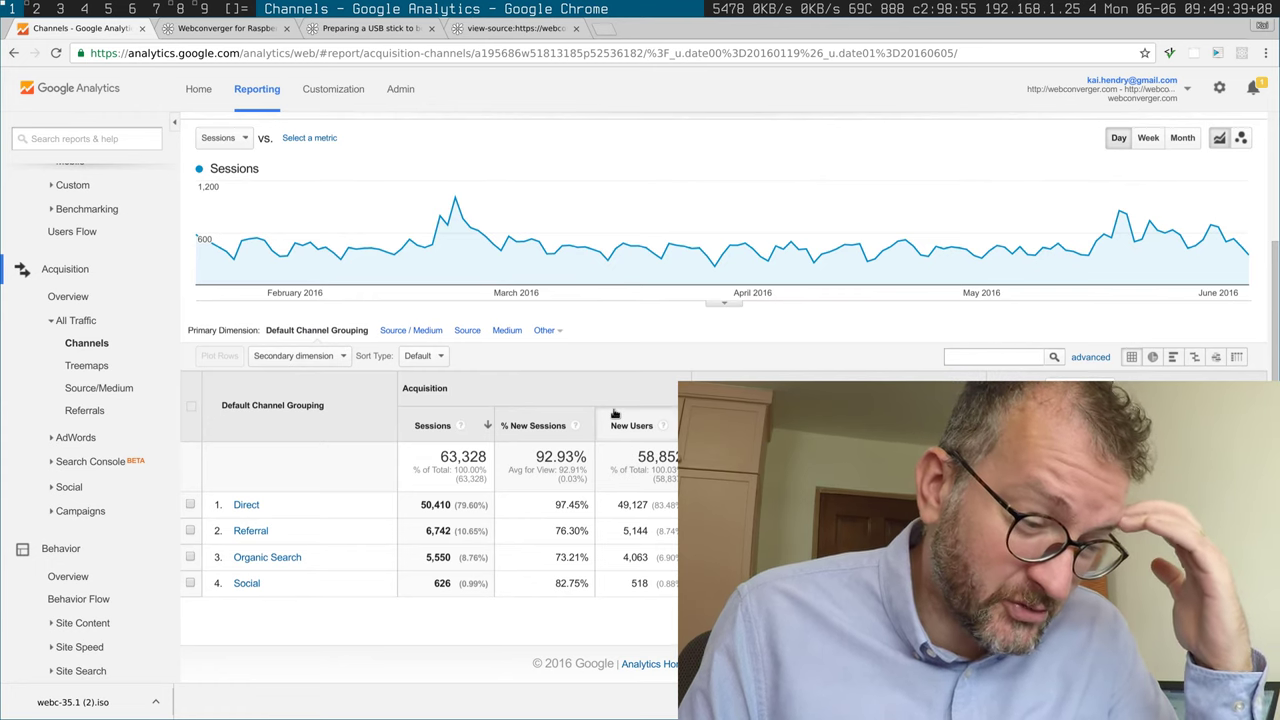
Drill down into the Organic Search channel and highlight the session count of the "linux kiosk" keyword.
{"action": "left_click", "coordinate": [278, 560]}
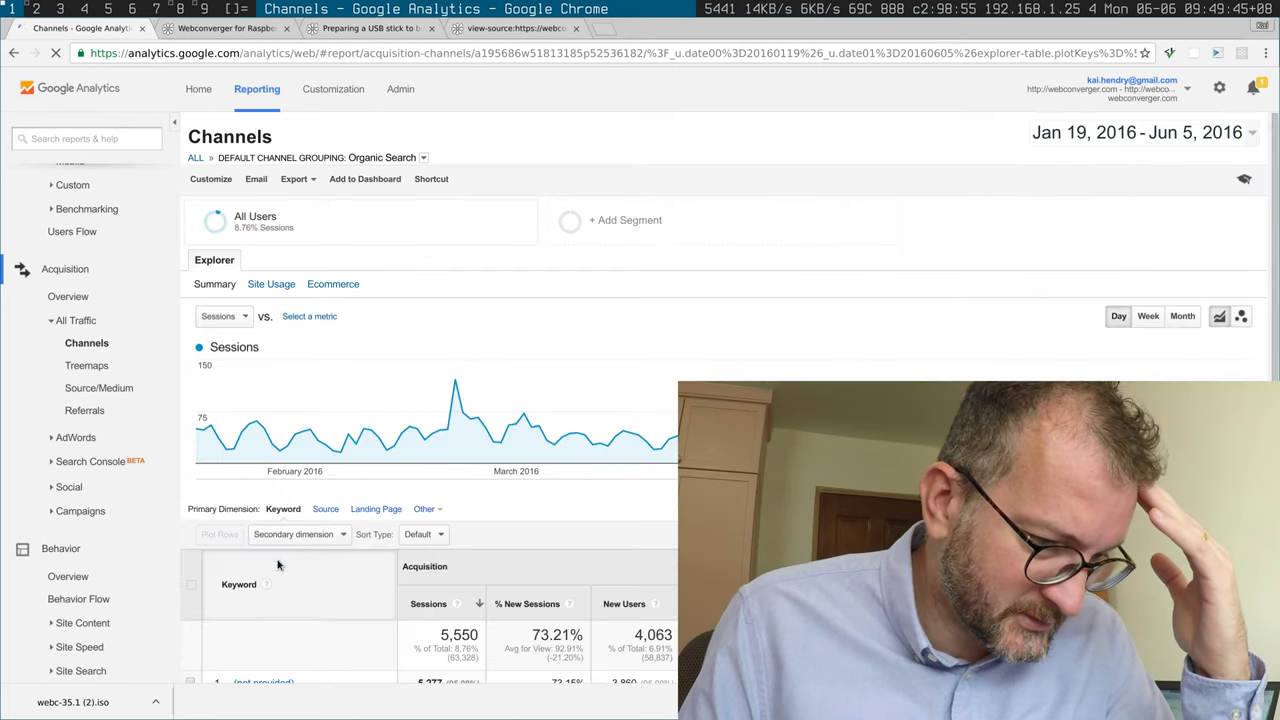
{"action": "scroll", "coordinate": [347, 383], "scroll_direction": "down", "scroll_amount": 3}
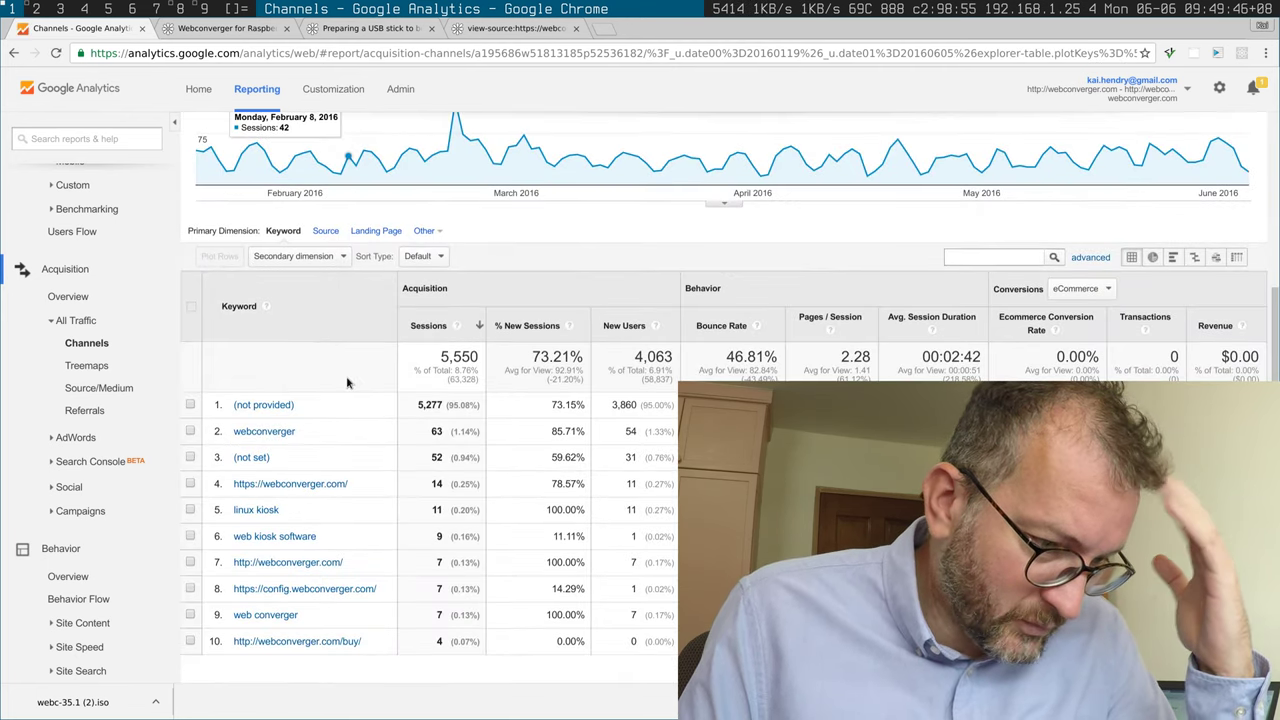
{"action": "double_click", "coordinate": [434, 510]}
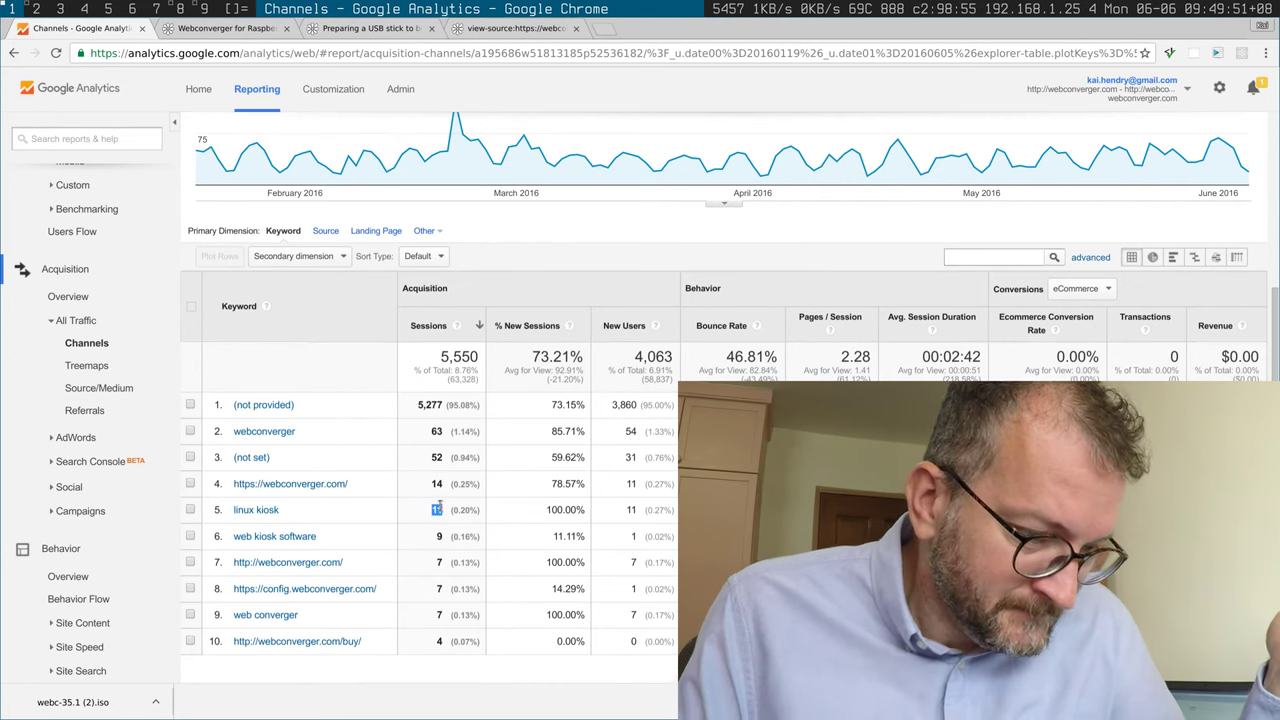
{"action": "scroll", "coordinate": [436, 505], "scroll_direction": "down", "scroll_amount": 1}
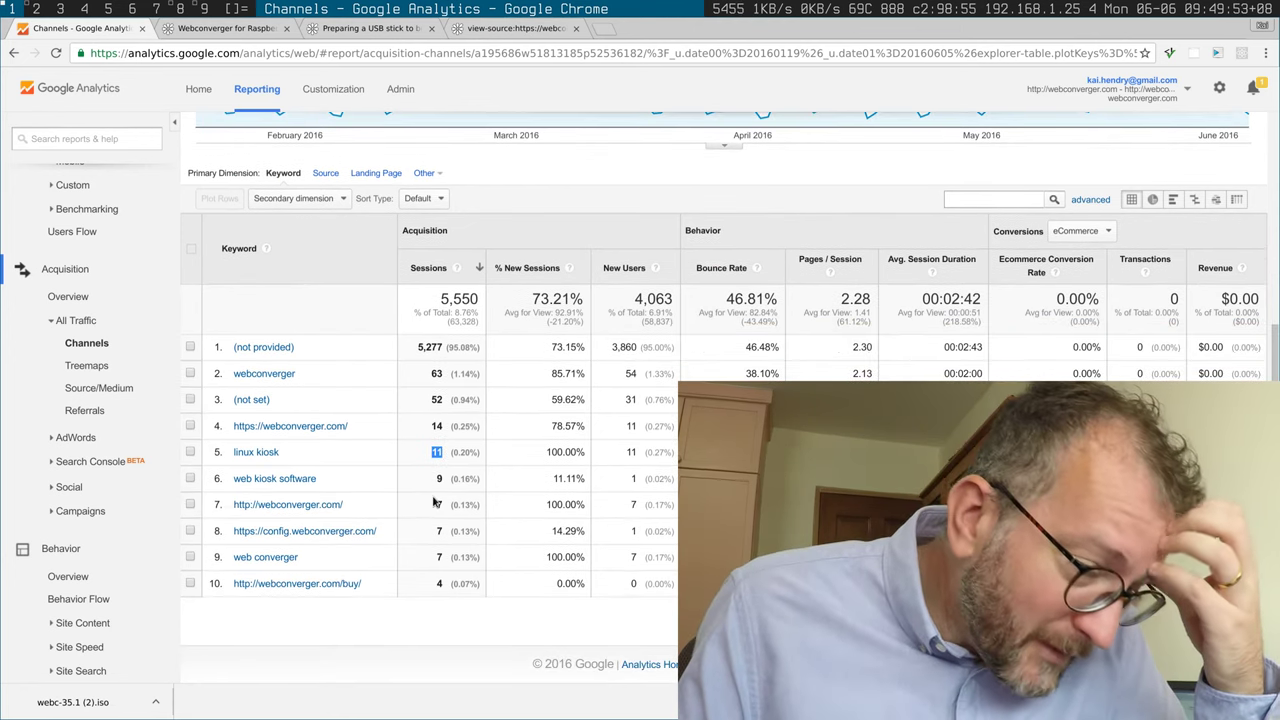
Examine the Organic Search keyword table and compare it with the Sessions chart in the Channels report.
{"action": "scroll", "coordinate": [436, 503], "scroll_direction": "up", "scroll_amount": 5}
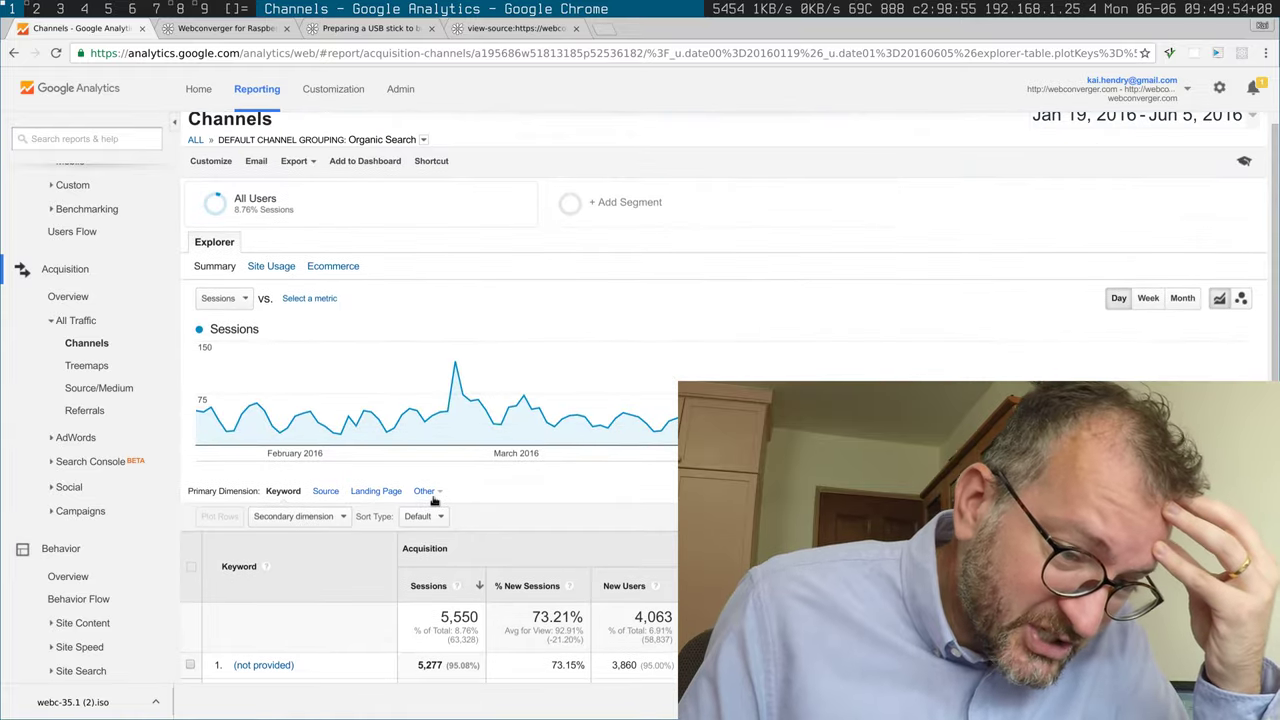
{"action": "scroll", "coordinate": [434, 500], "scroll_direction": "down", "scroll_amount": 5}
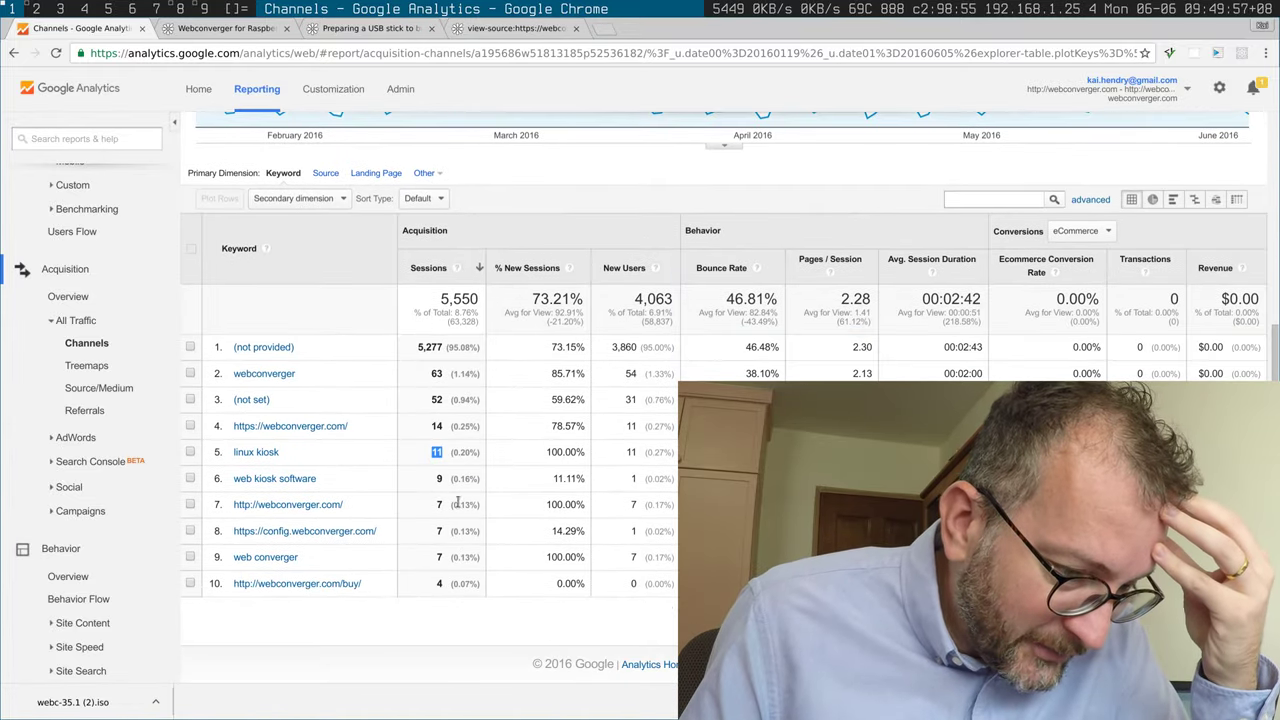
{"action": "scroll", "coordinate": [450, 440], "scroll_direction": "up", "scroll_amount": 4}
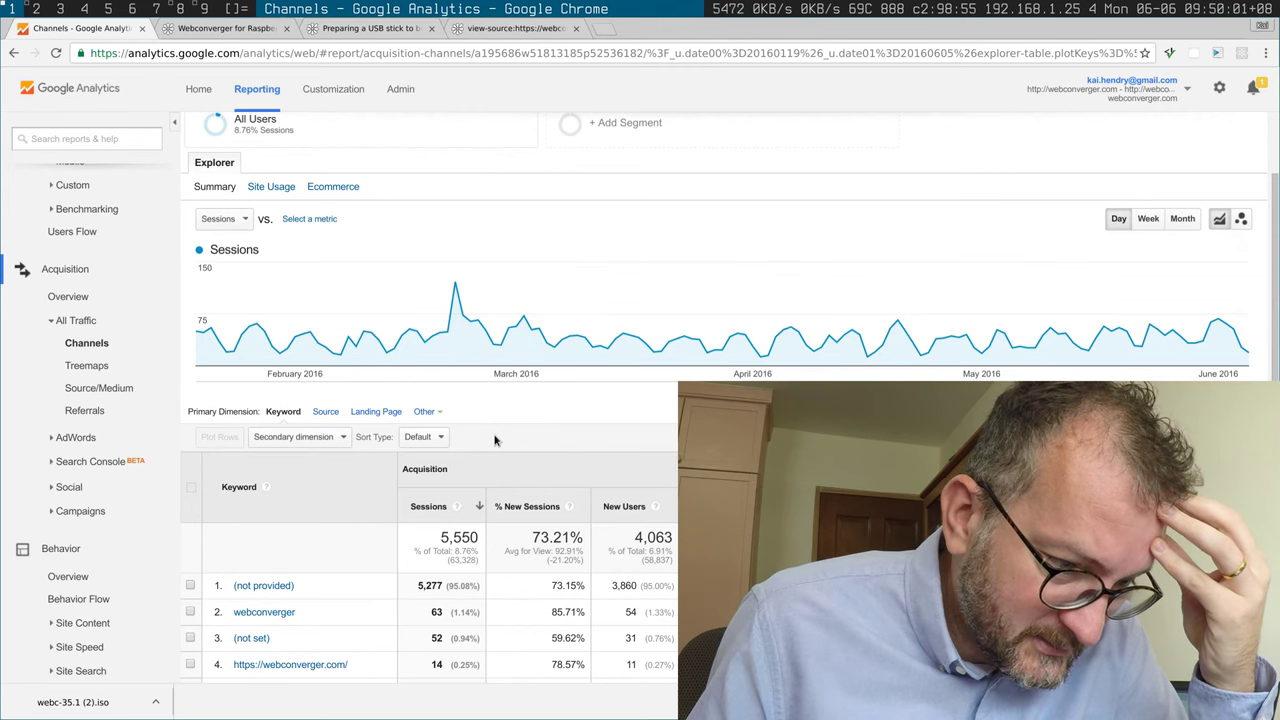
{"action": "scroll", "coordinate": [498, 444], "scroll_direction": "down", "scroll_amount": 3}
{"action": "scroll", "coordinate": [500, 450], "scroll_direction": "down", "scroll_amount": 1}
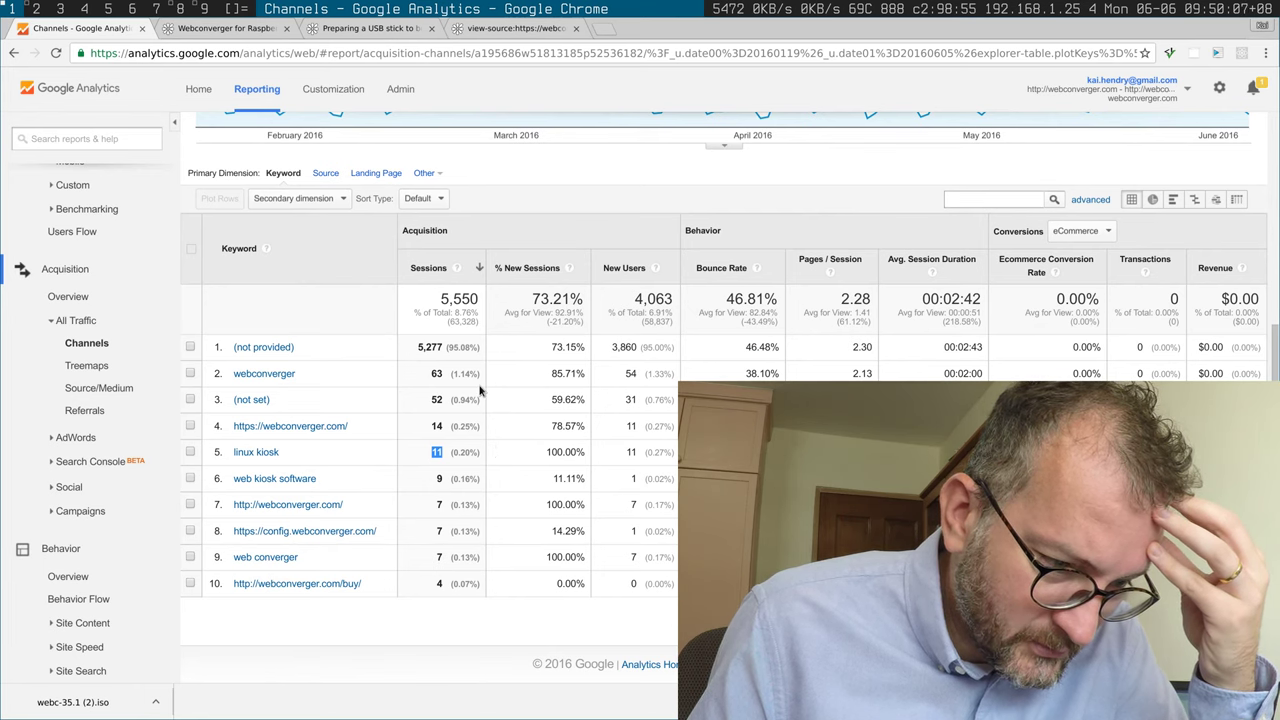
{"action": "scroll", "coordinate": [480, 390], "scroll_direction": "up", "scroll_amount": 2}
{"action": "scroll", "coordinate": [476, 368], "scroll_direction": "down", "scroll_amount": 2}
{"action": "scroll", "coordinate": [472, 345], "scroll_direction": "up", "scroll_amount": 4}
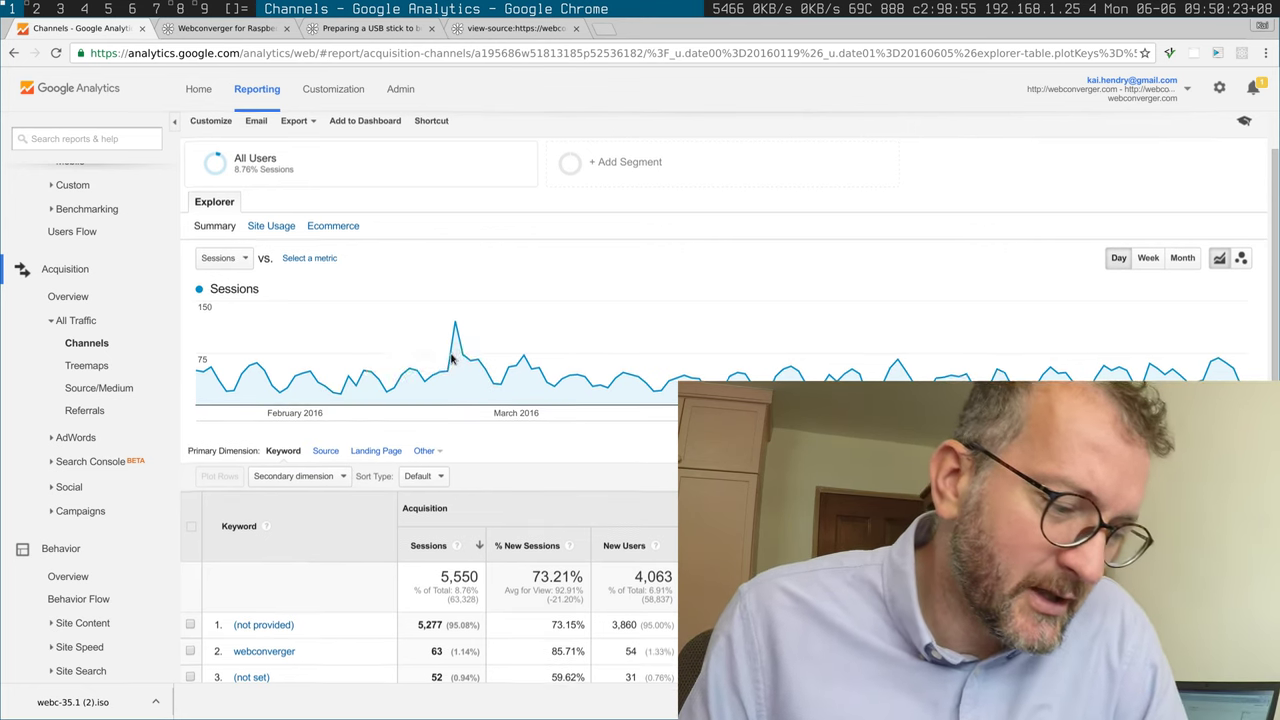
{"action": "scroll", "coordinate": [452, 358], "scroll_direction": "down", "scroll_amount": 5}
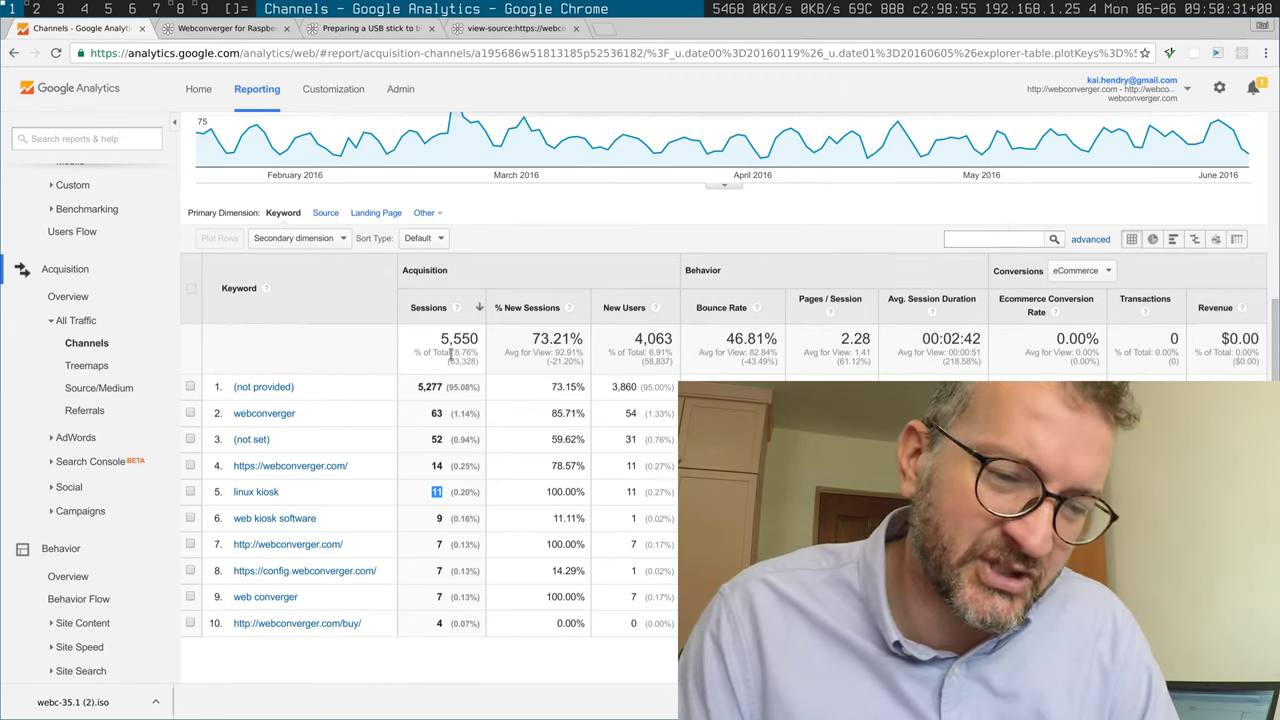
{"action": "scroll", "coordinate": [440, 357], "scroll_direction": "down", "scroll_amount": 1}
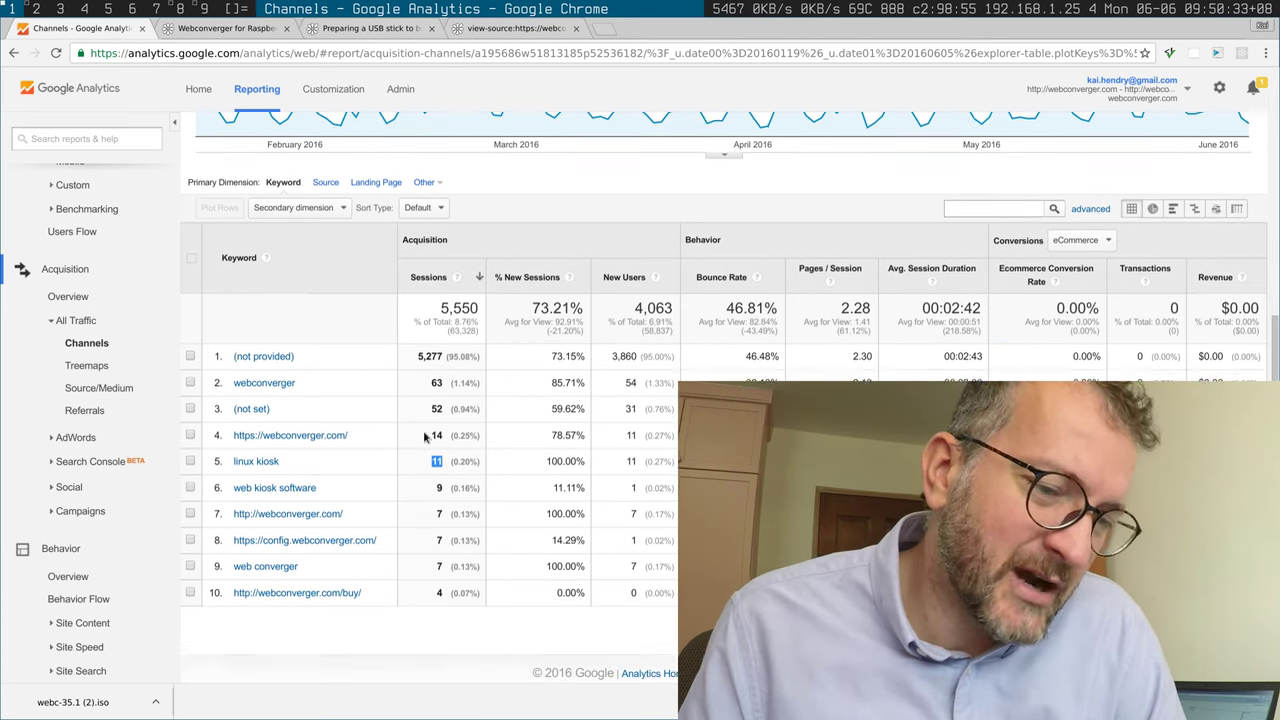
{"action": "scroll", "coordinate": [432, 400], "scroll_direction": "up", "scroll_amount": 5}
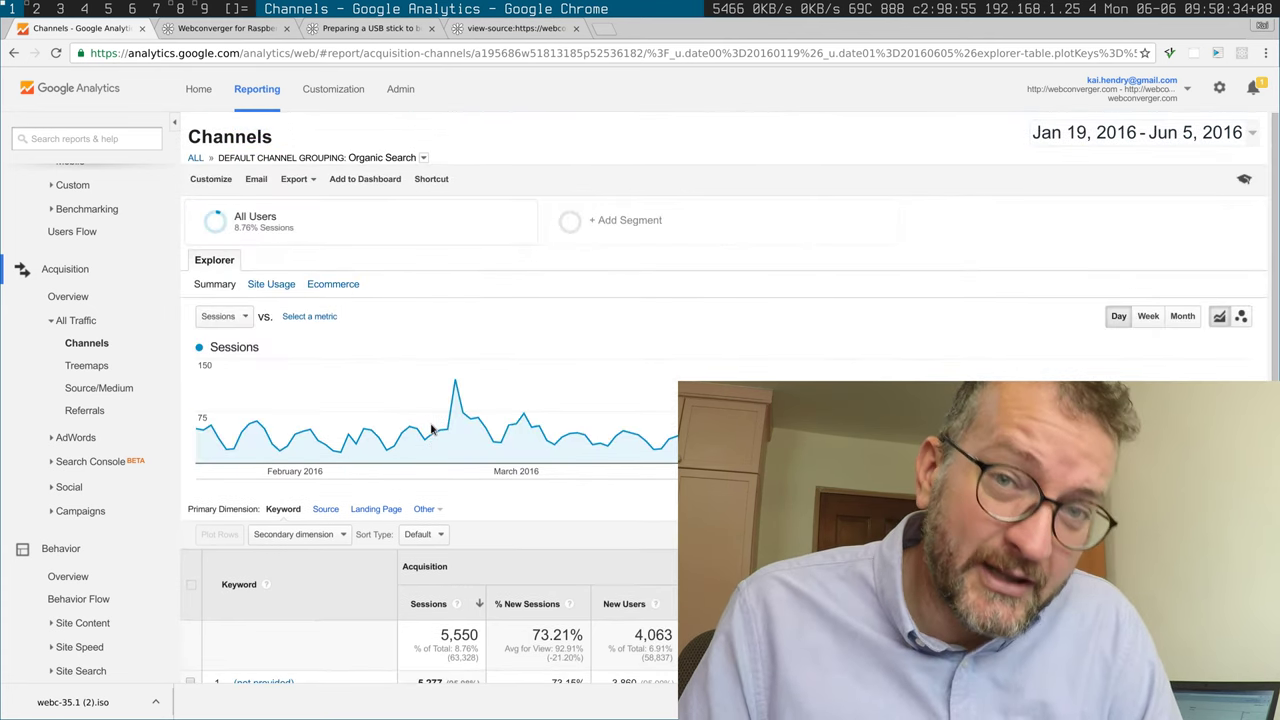
{"action": "mouse_move", "coordinate": [432, 430]}
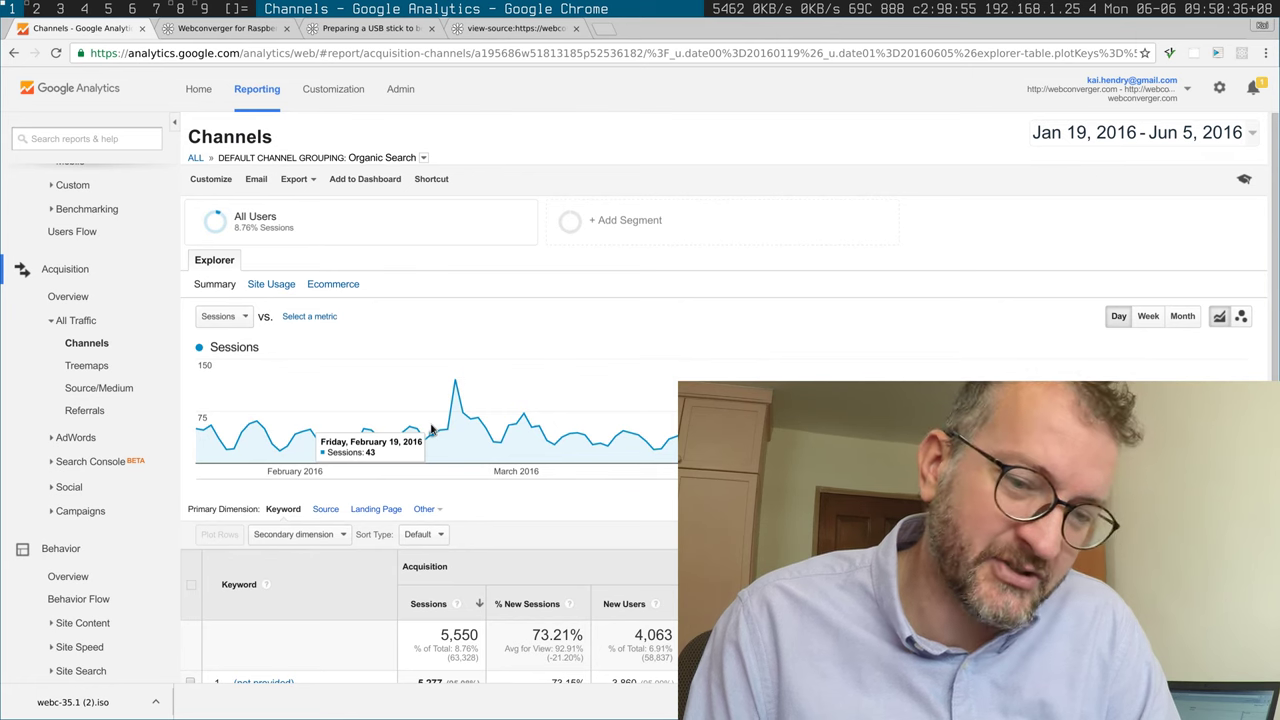
{"action": "scroll", "coordinate": [318, 545], "scroll_direction": "down", "scroll_amount": 4}
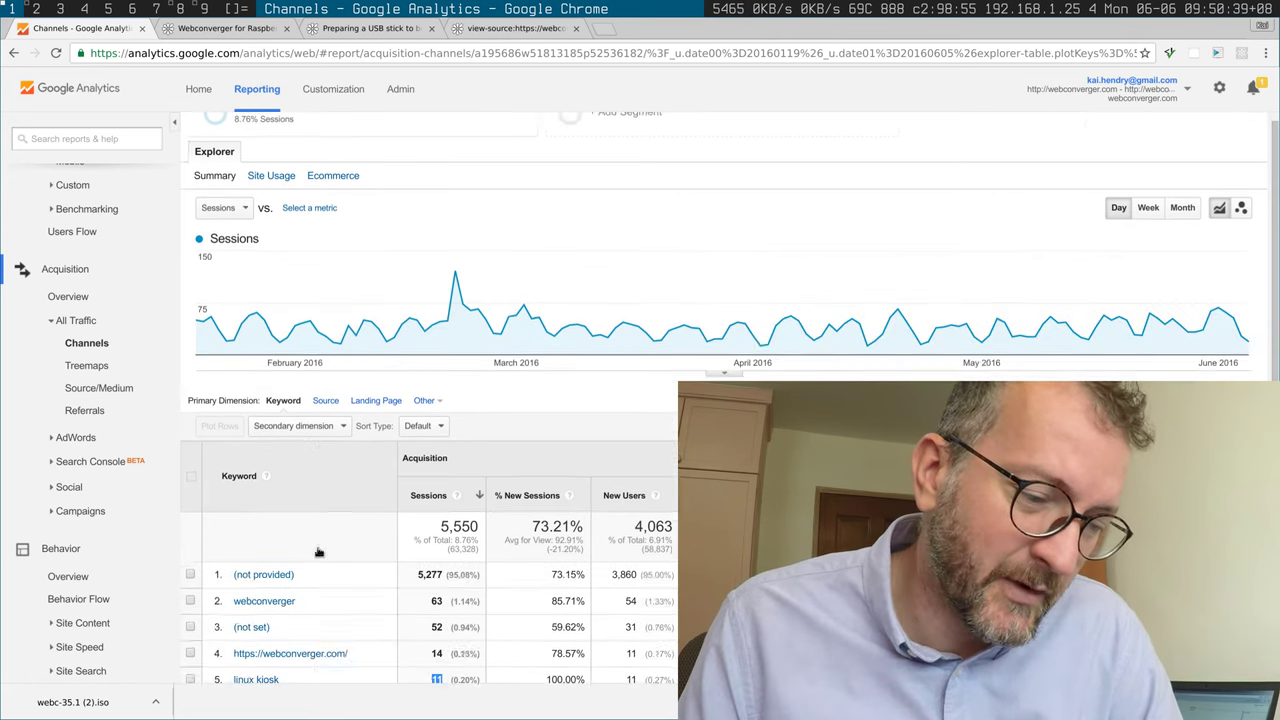
{"action": "scroll", "coordinate": [325, 530], "scroll_direction": "up", "scroll_amount": 3}
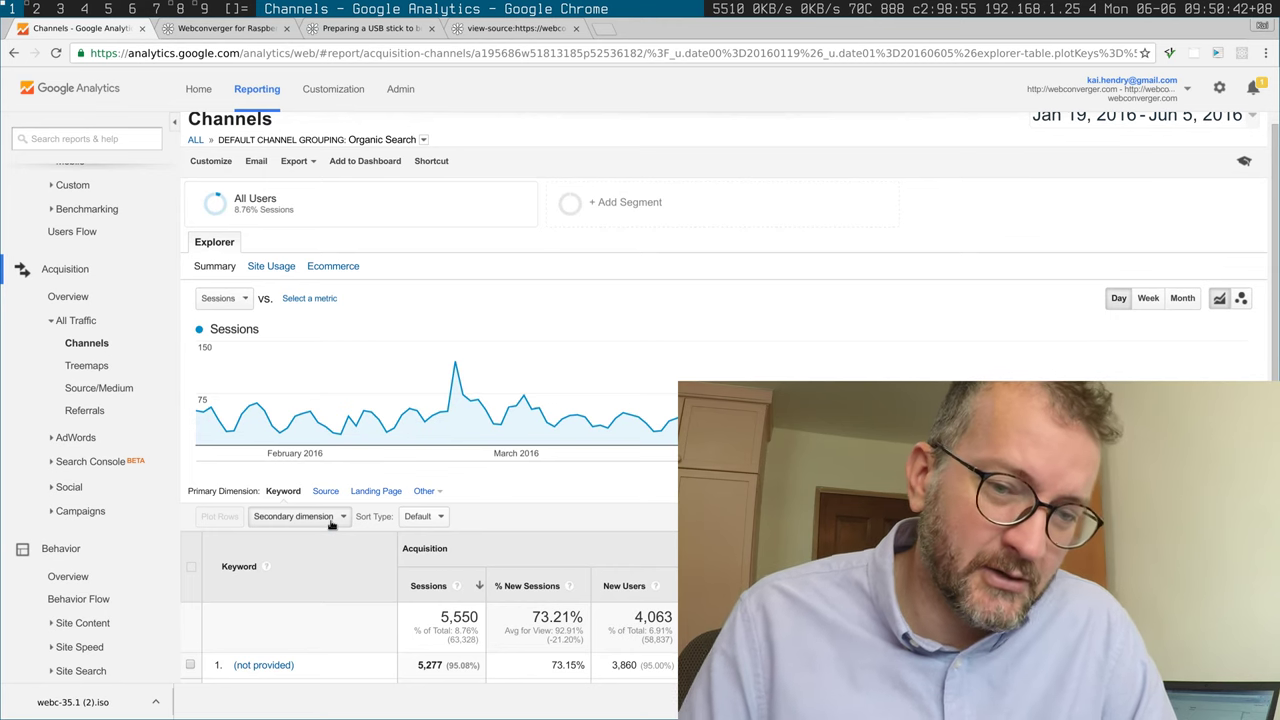
{"action": "scroll", "coordinate": [330, 524], "scroll_direction": "up", "scroll_amount": 1}
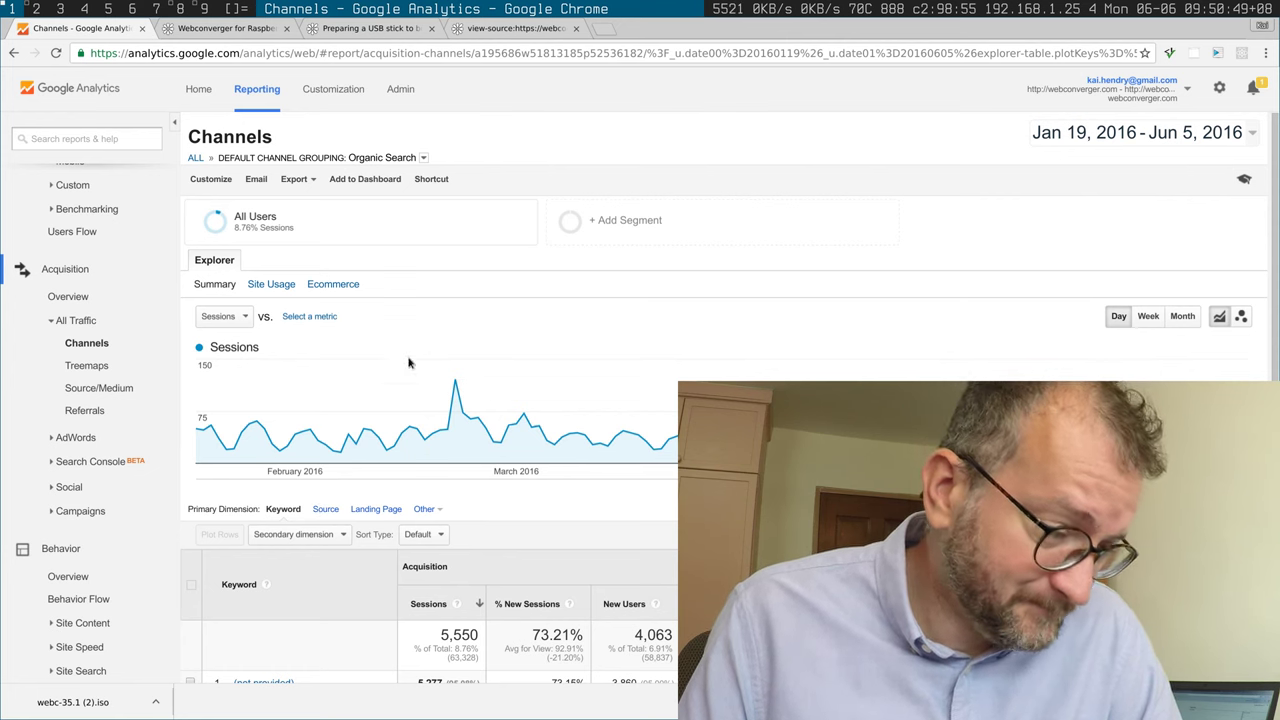
{"action": "scroll", "coordinate": [10, 407], "scroll_direction": "down", "scroll_amount": 4}
{"action": "scroll", "coordinate": [10, 407], "scroll_direction": "up", "scroll_amount": 6}
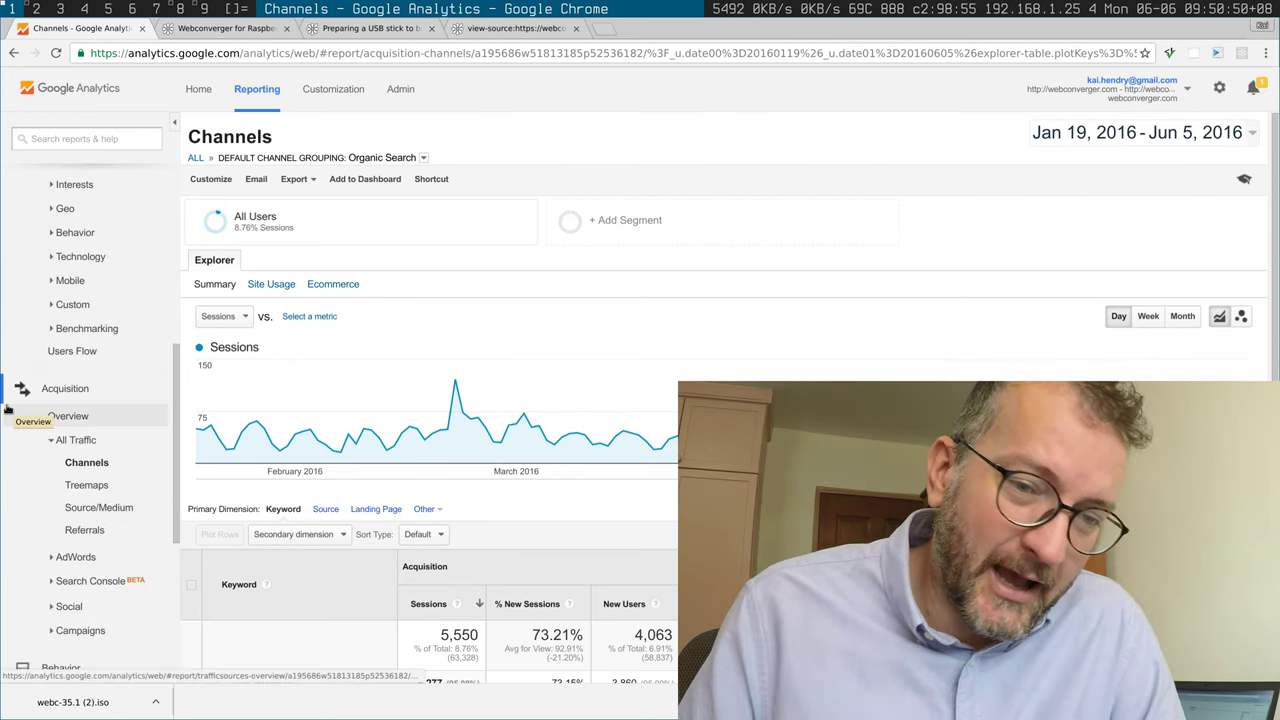